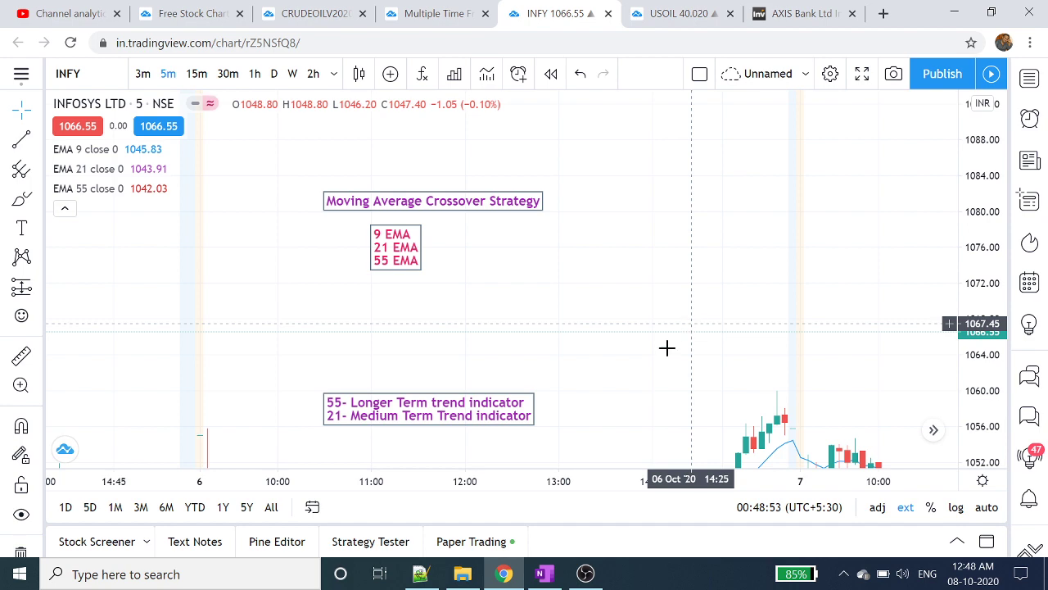
- Review the trend, buy and sell rules in the OneNote notes against the EMA lines on the INFY chart
mouse_move(641, 379)
left_mouse_down()
mouse_move(631, 312)
mouse_move(657, 197)
mouse_move(645, 194)
left_mouse_up()
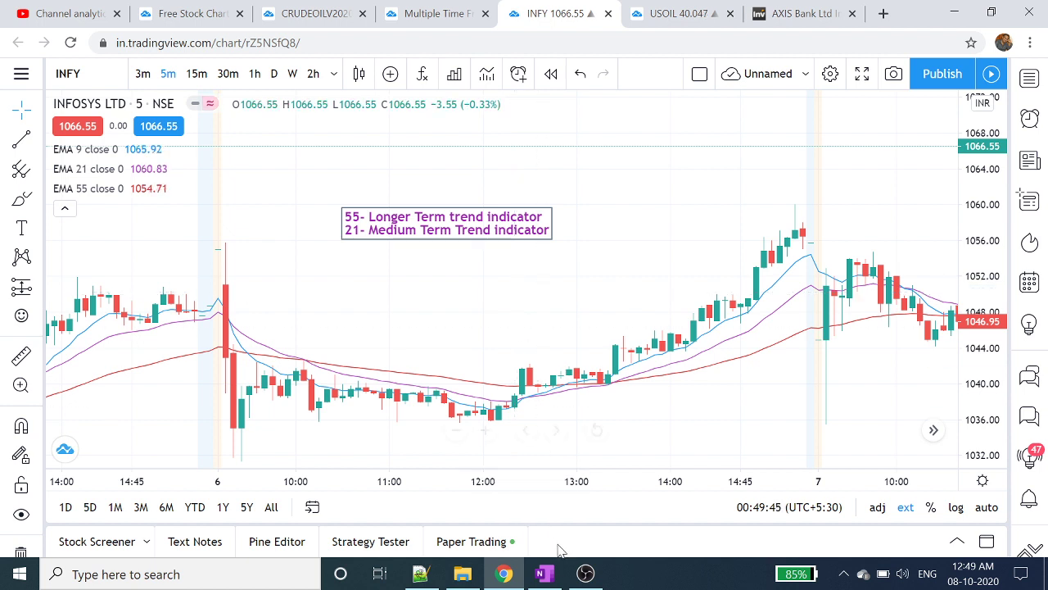
left_click(552, 575)
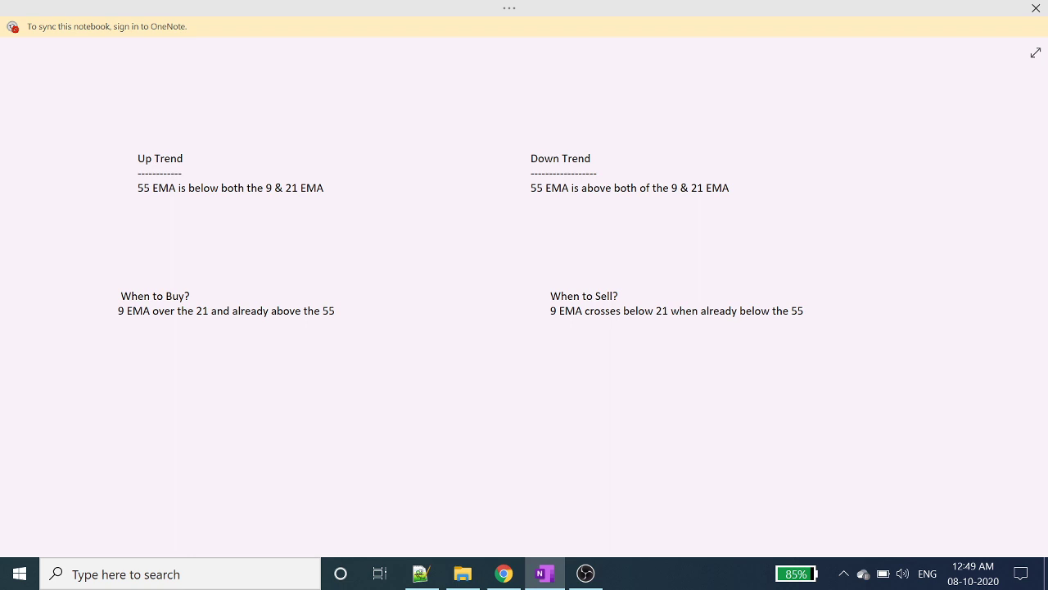
left_click(504, 574)
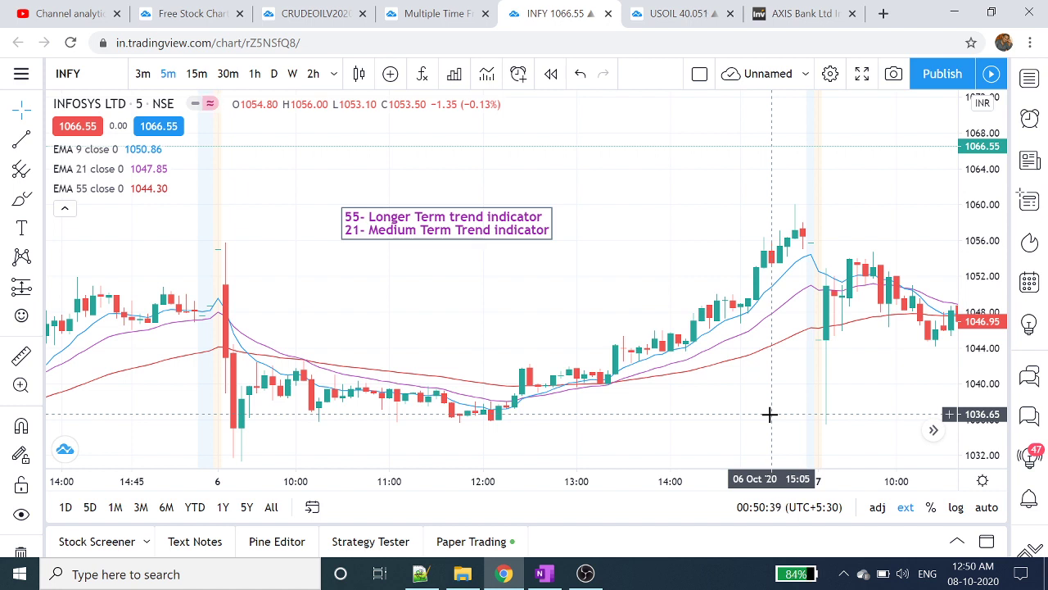
left_click(546, 574)
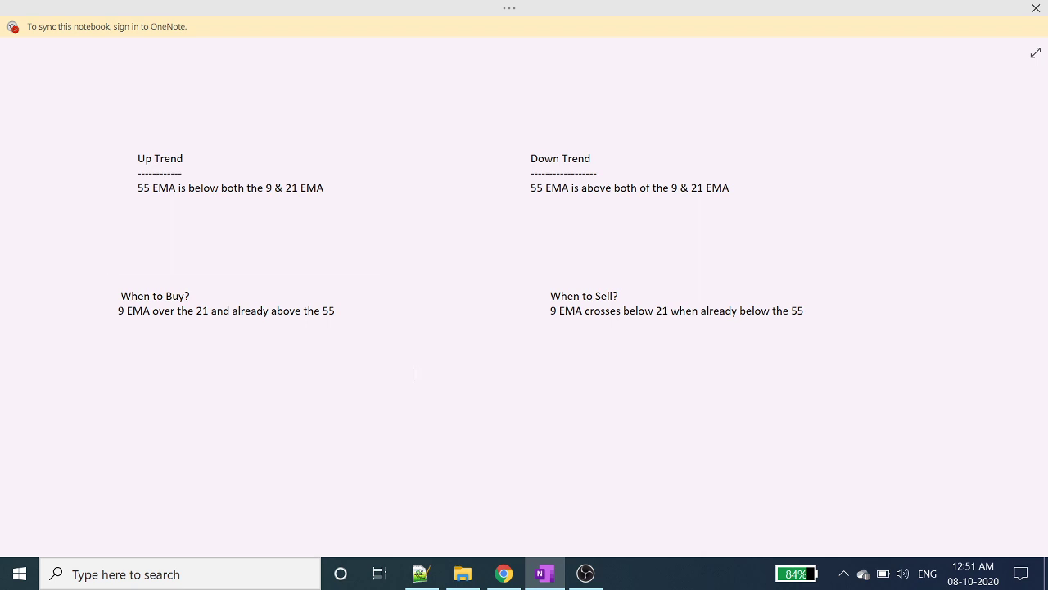
left_click(504, 573)
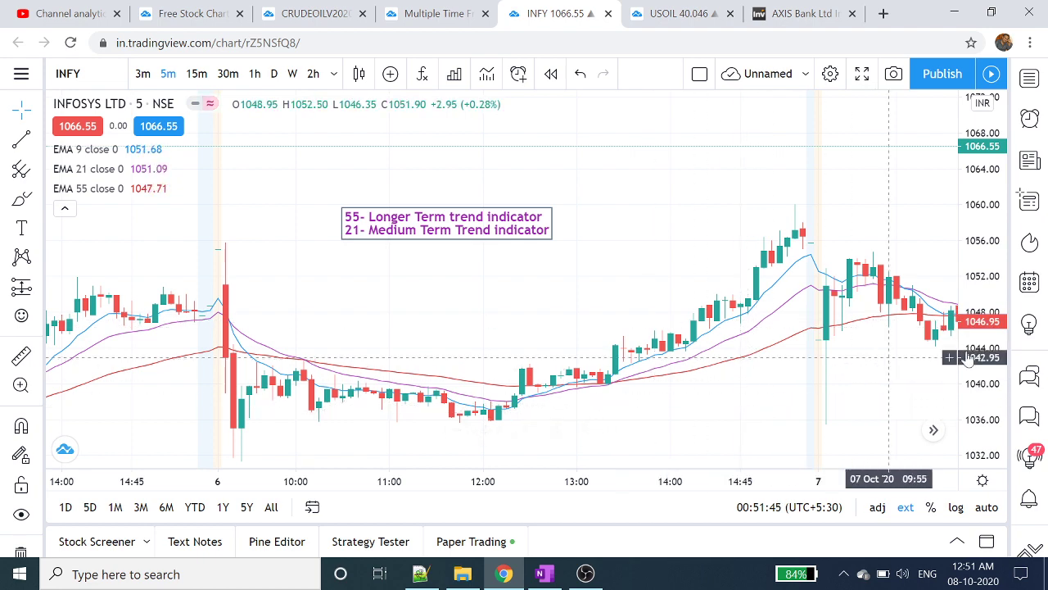
- Examine how the 9, 21 and 55 EMA lines cross on the INFY 5-minute chart across the 6 and 7 October sessions
left_click_drag(987, 396, 988, 409)
left_click_drag(730, 419, 641, 312)
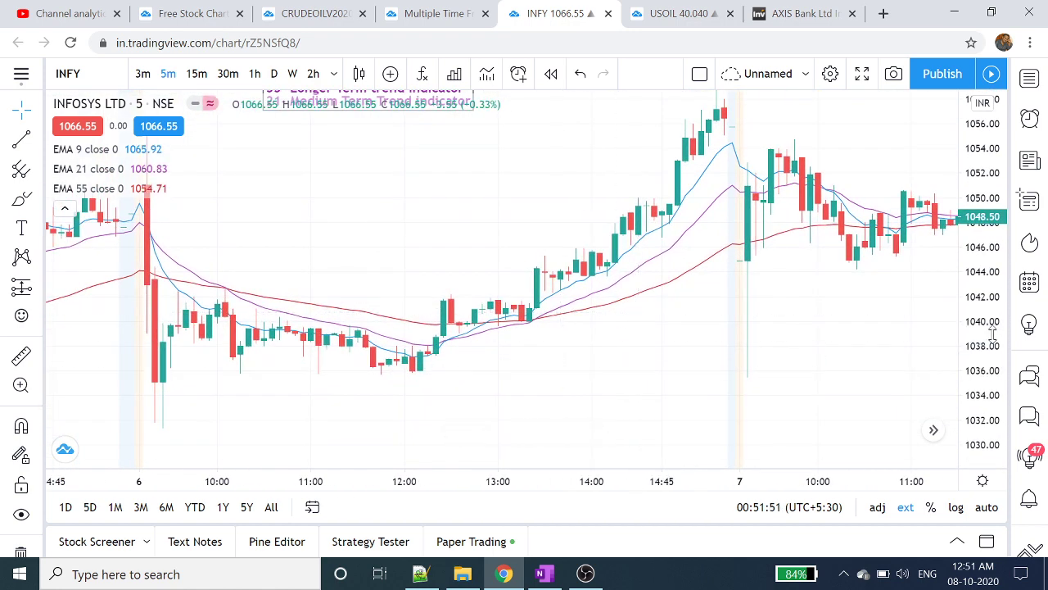
left_click_drag(994, 326, 970, 197)
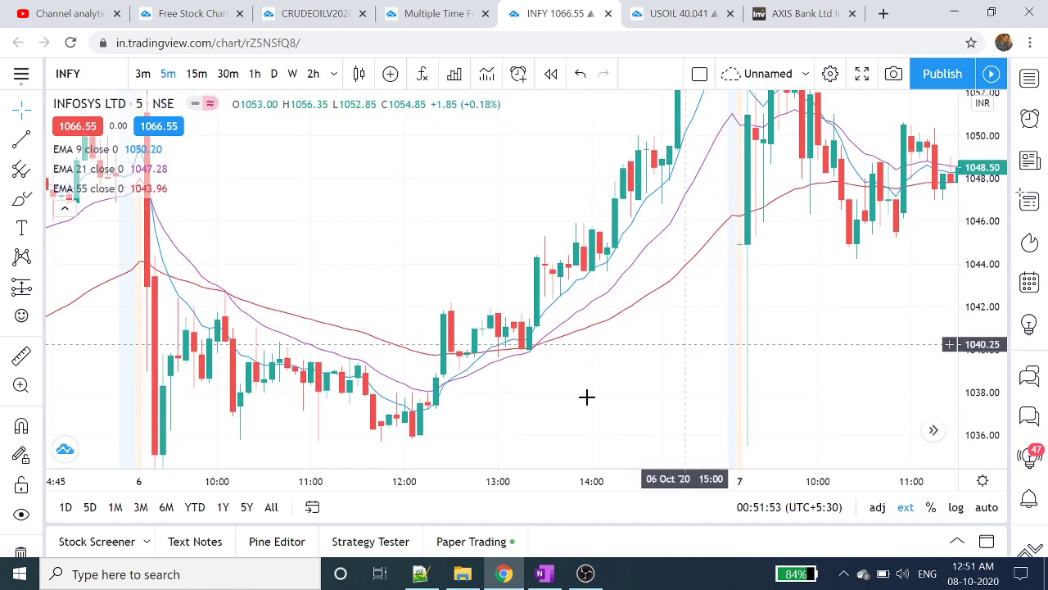
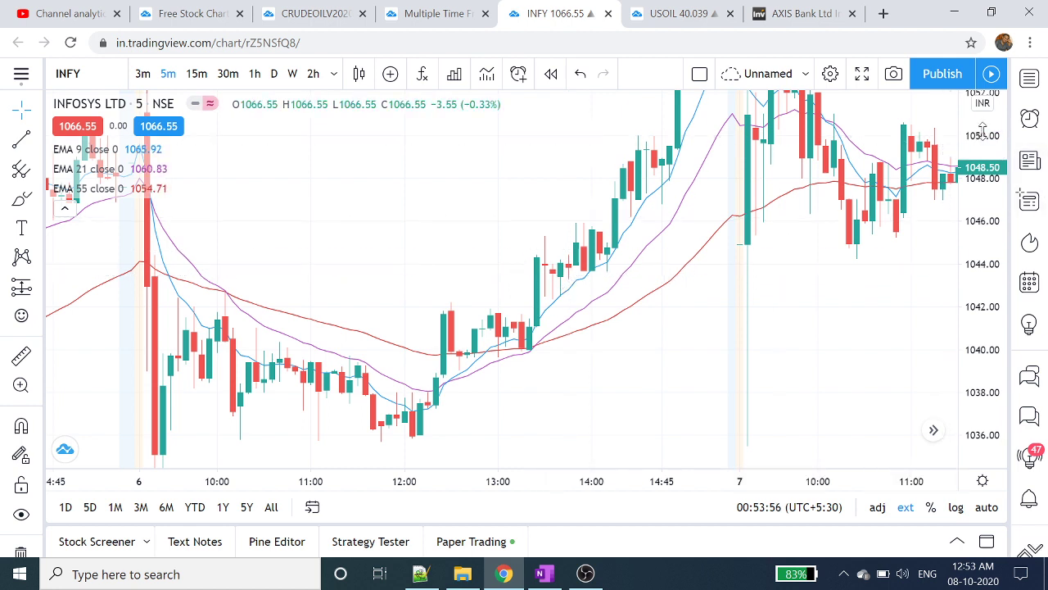
left_click_drag(983, 131, 961, 305)
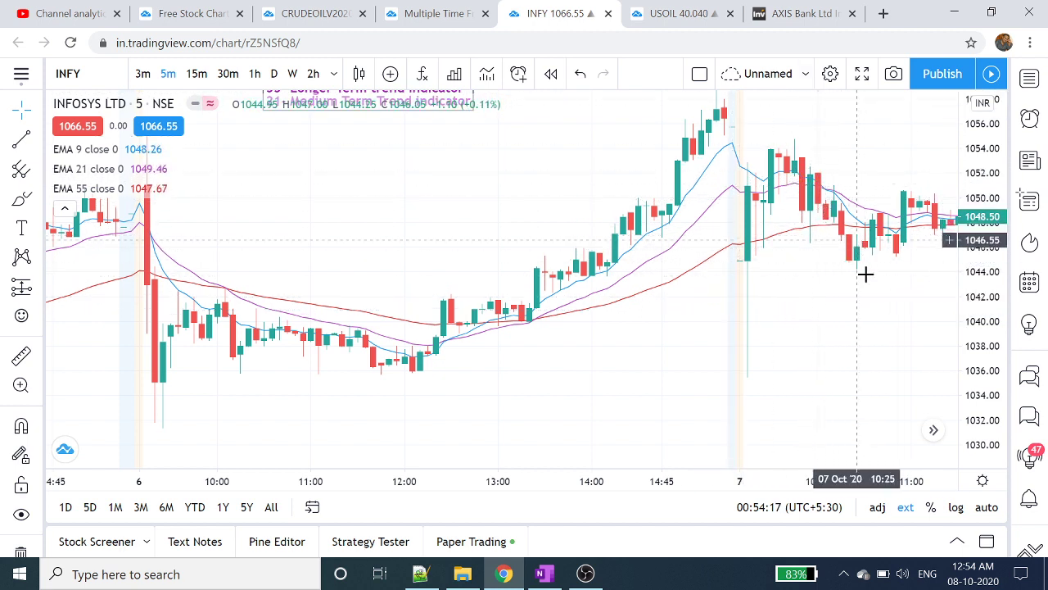
left_click_drag(842, 304, 339, 382)
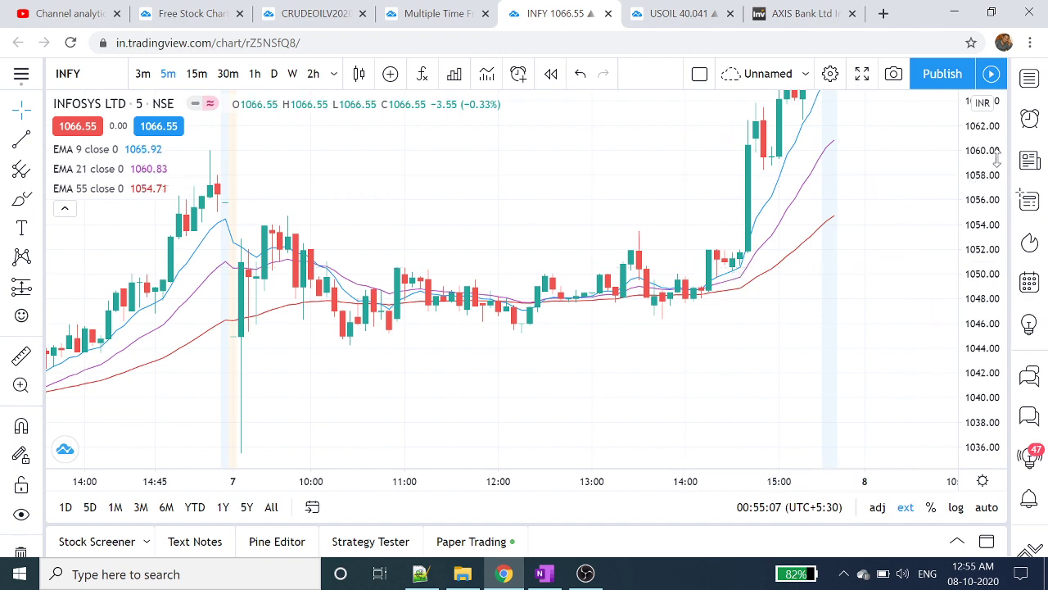
left_click_drag(986, 200, 974, 309)
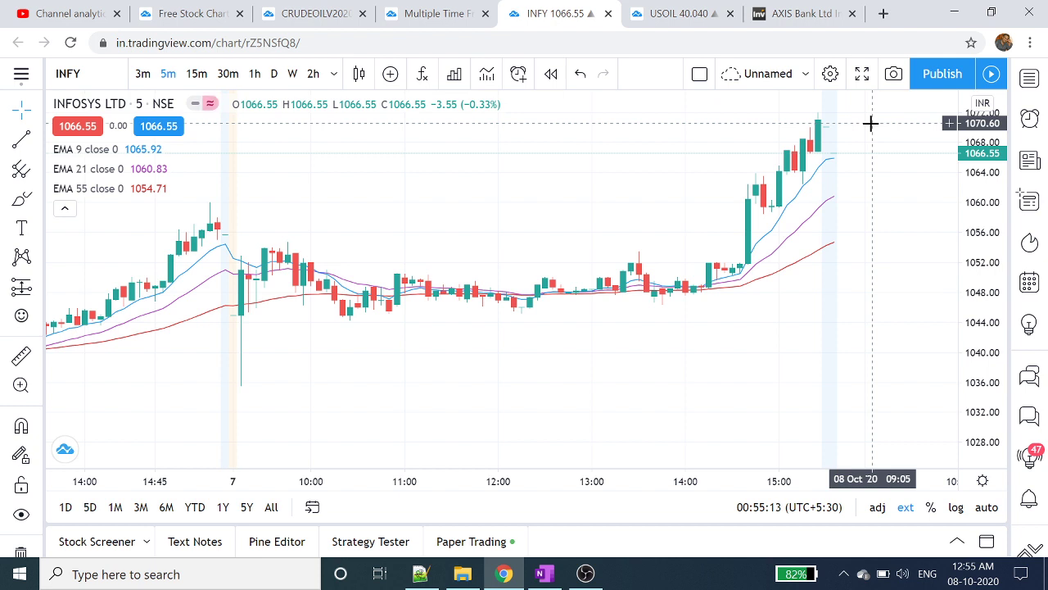
left_click_drag(979, 311, 993, 211)
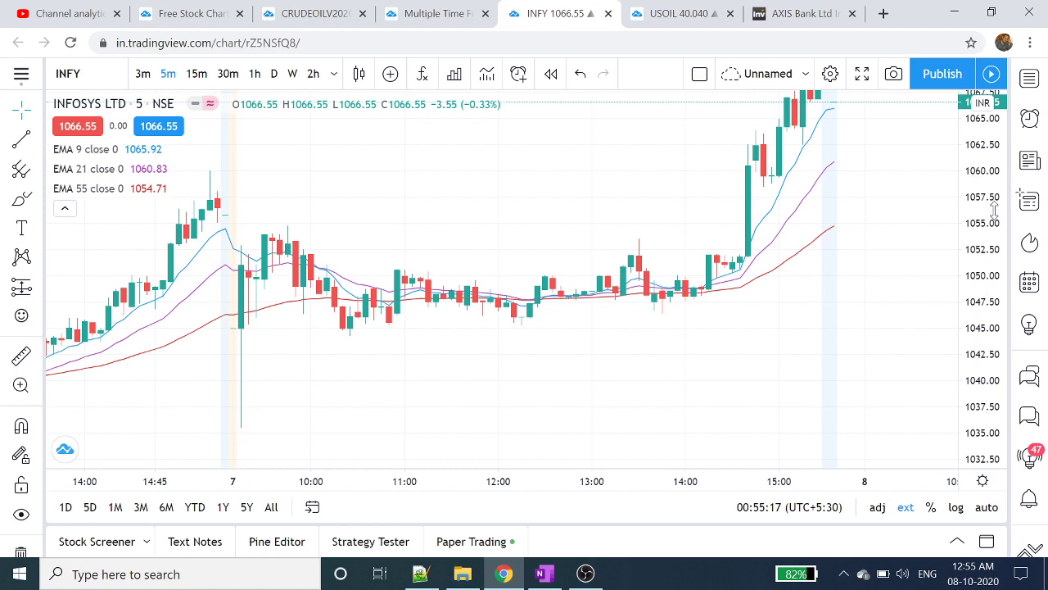
left_click_drag(660, 145, 666, 202)
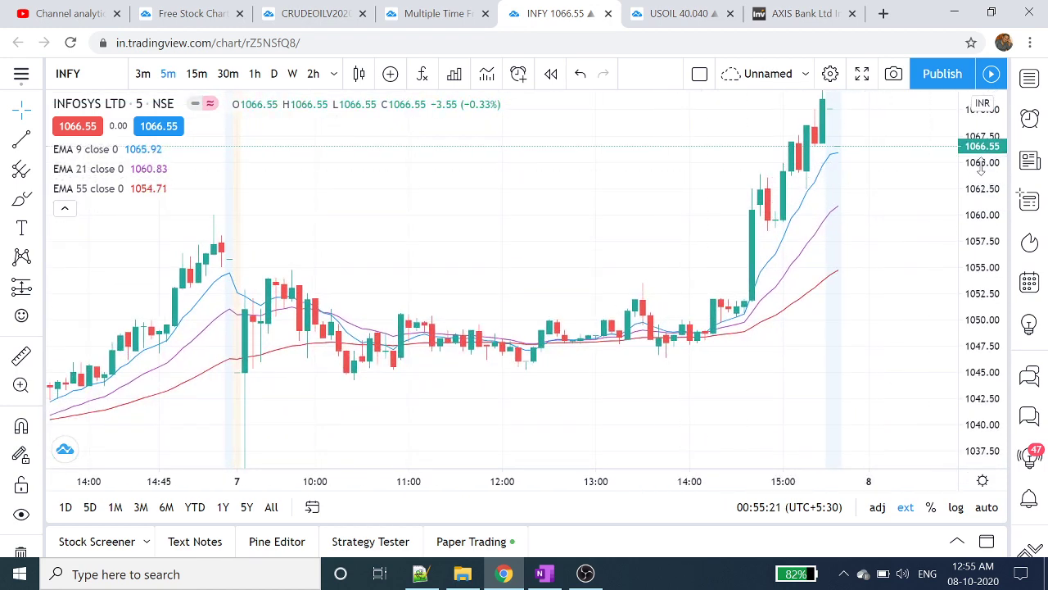
left_click_drag(982, 147, 983, 334)
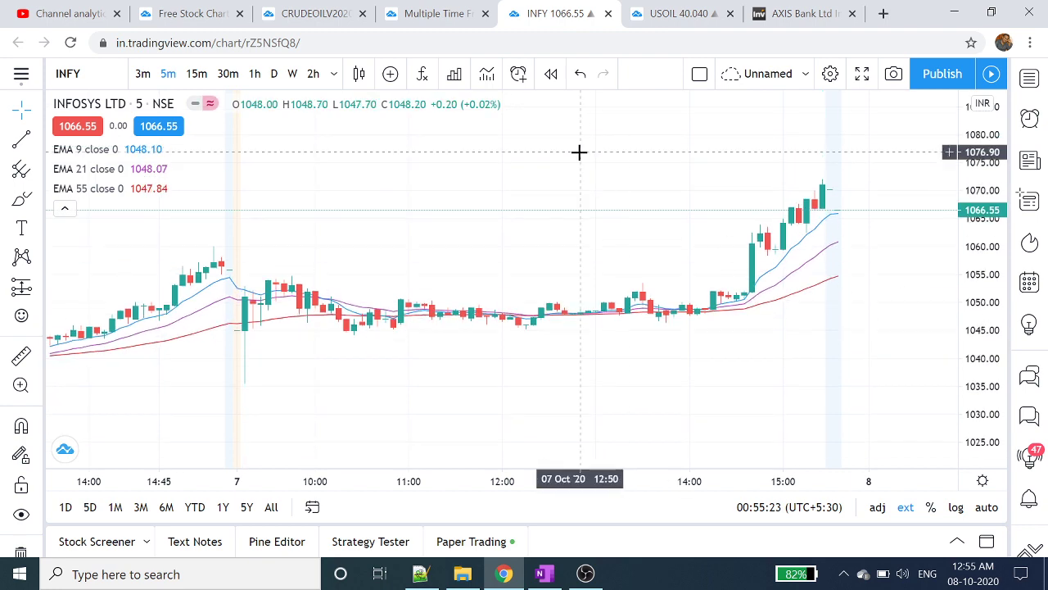
- Draw a rising Brush curve in the empty area above the 6 October afternoon candles, beside the strategy notes, and colour it blue
left_click_drag(584, 209, 573, 457)
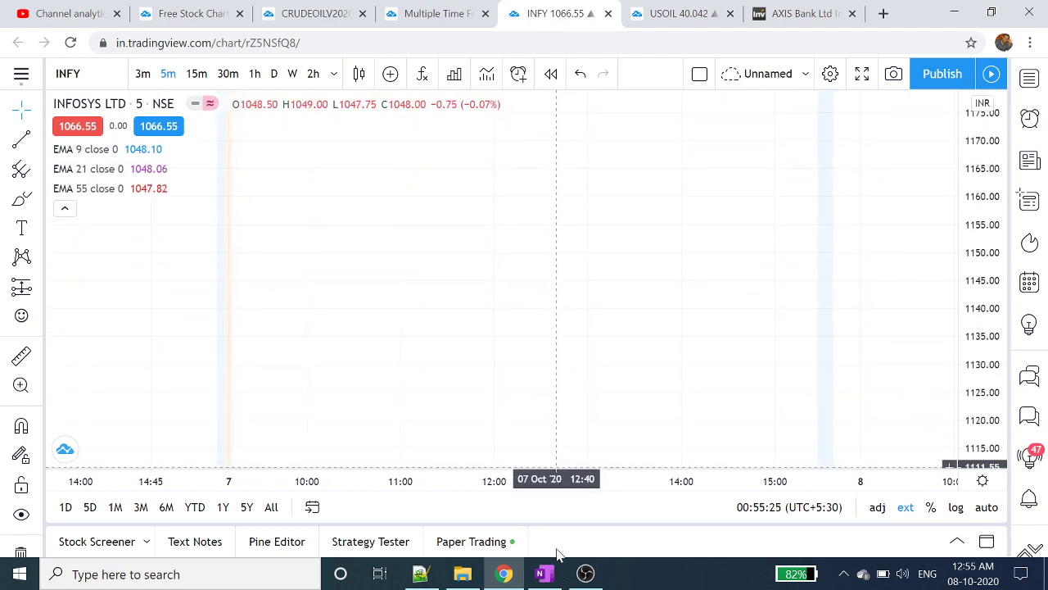
left_click_drag(555, 303, 571, 111)
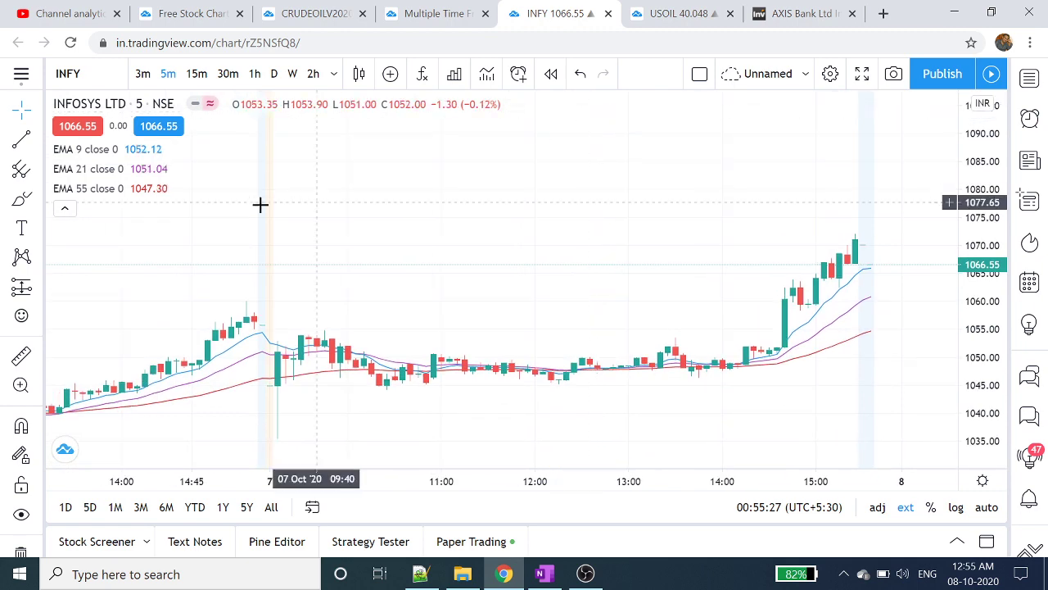
left_click_drag(260, 204, 751, 171)
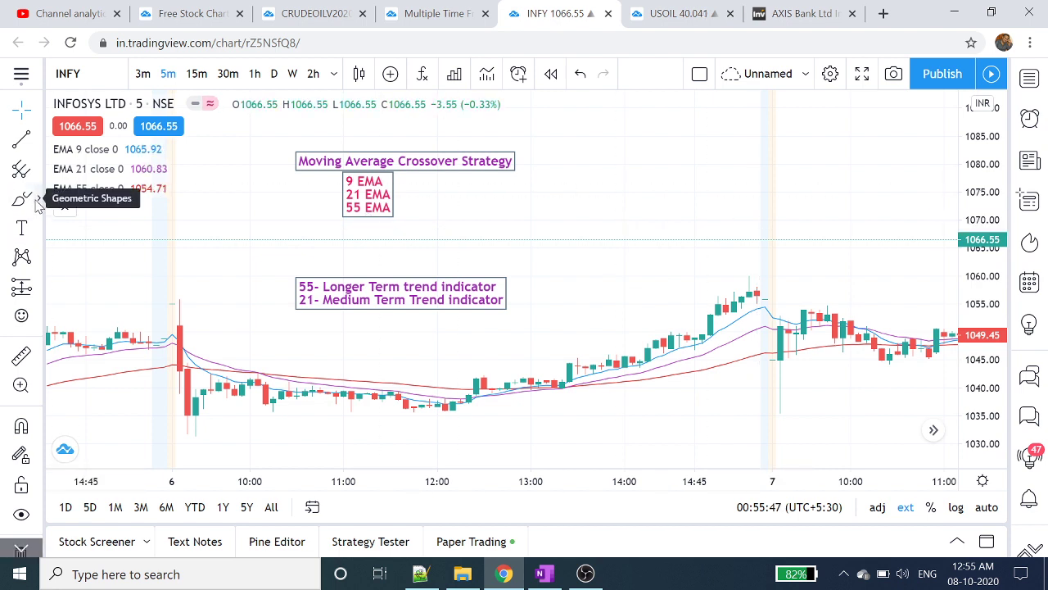
left_click(38, 203)
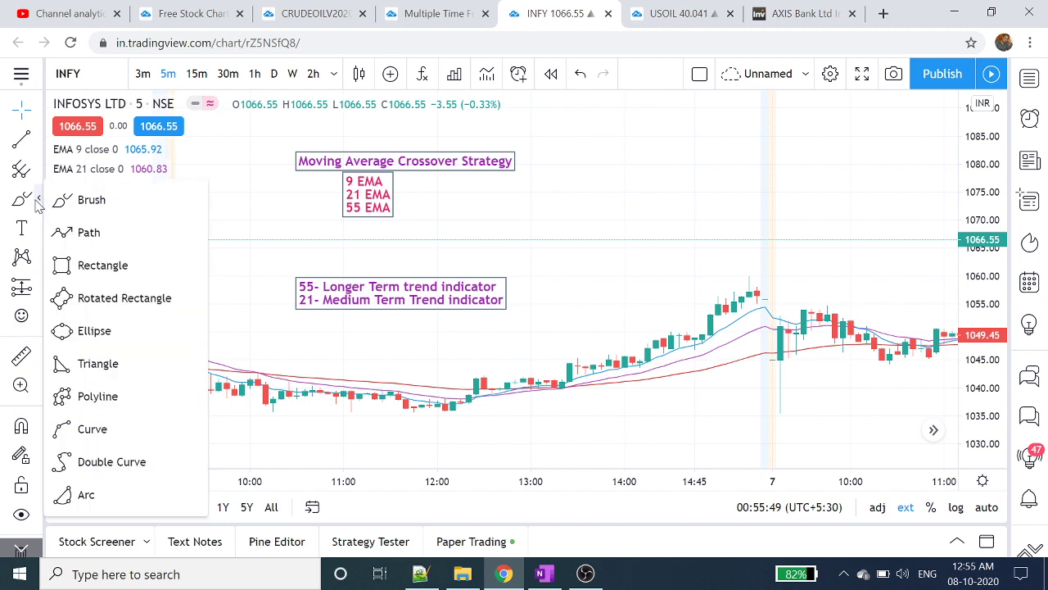
left_click(81, 204)
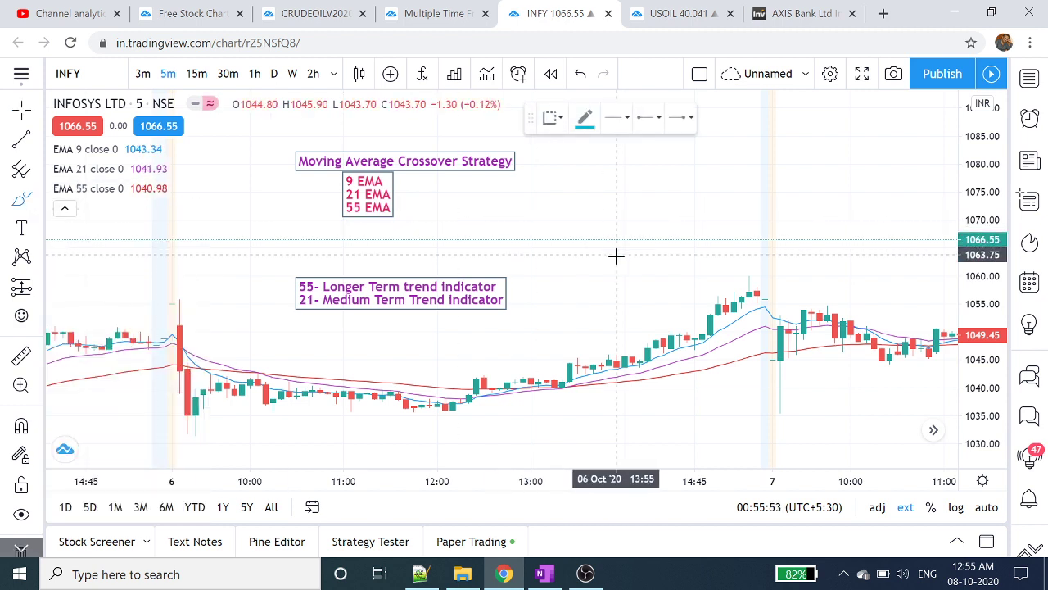
mouse_move(561, 250)
left_mouse_down()
mouse_move(737, 199)
mouse_move(742, 180)
left_mouse_up()
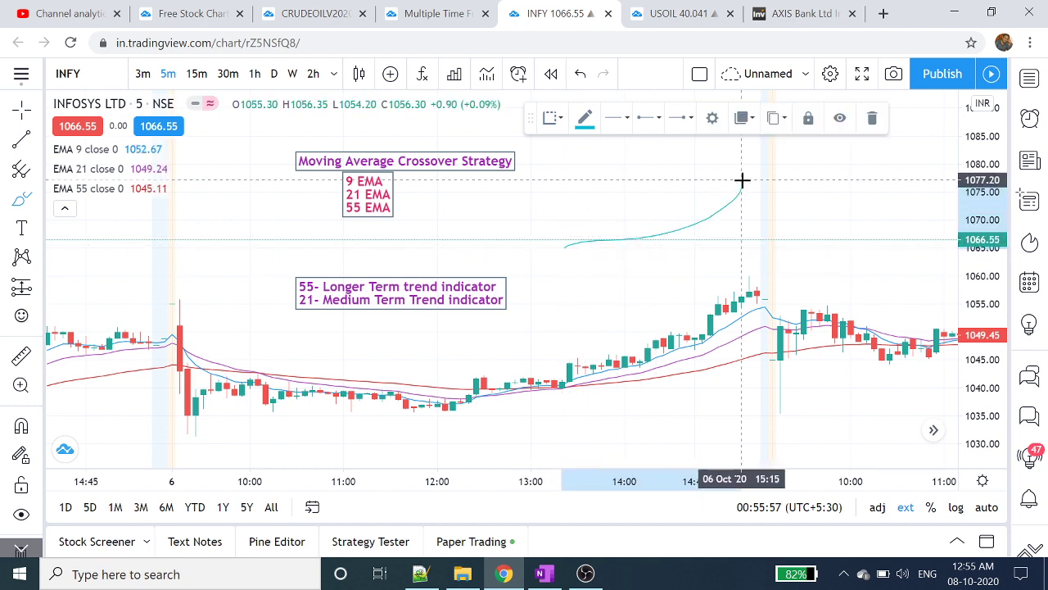
left_click(587, 121)
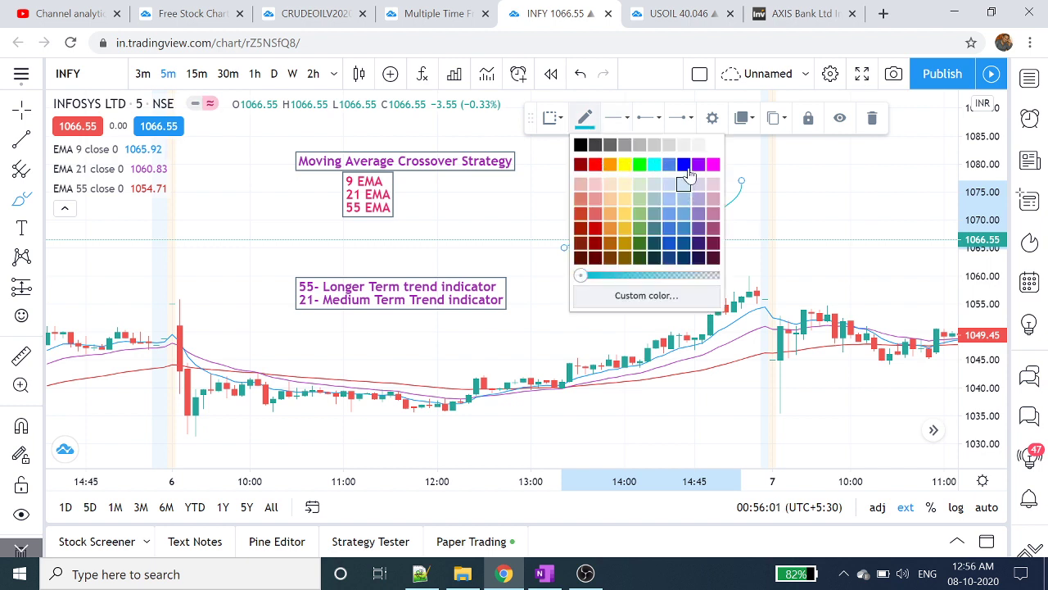
left_click(685, 164)
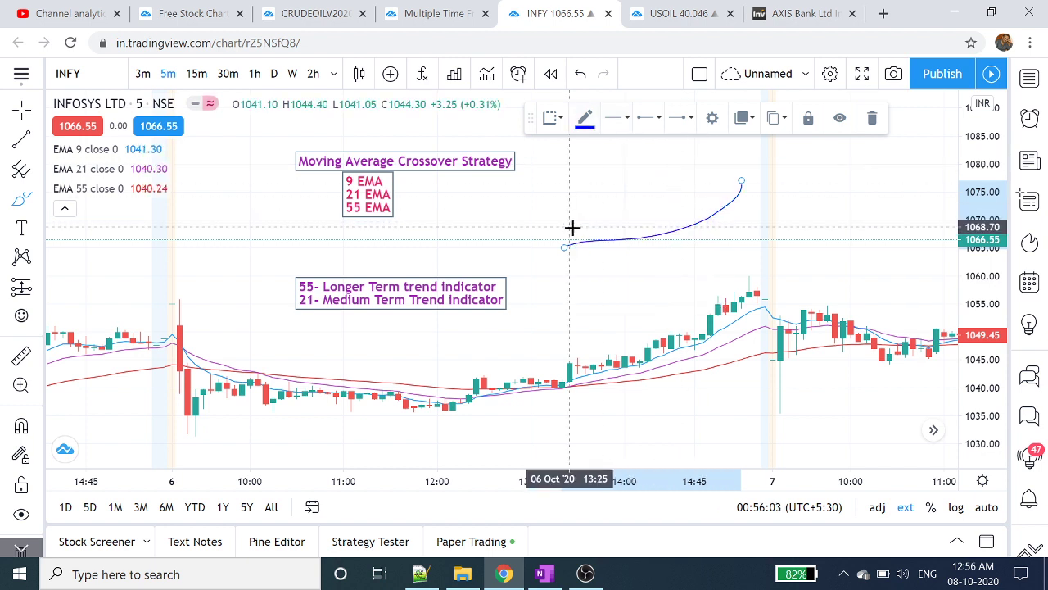
- Draw a second, shorter rising Brush curve above the blue one and colour it red
left_click_drag(562, 223, 669, 174)
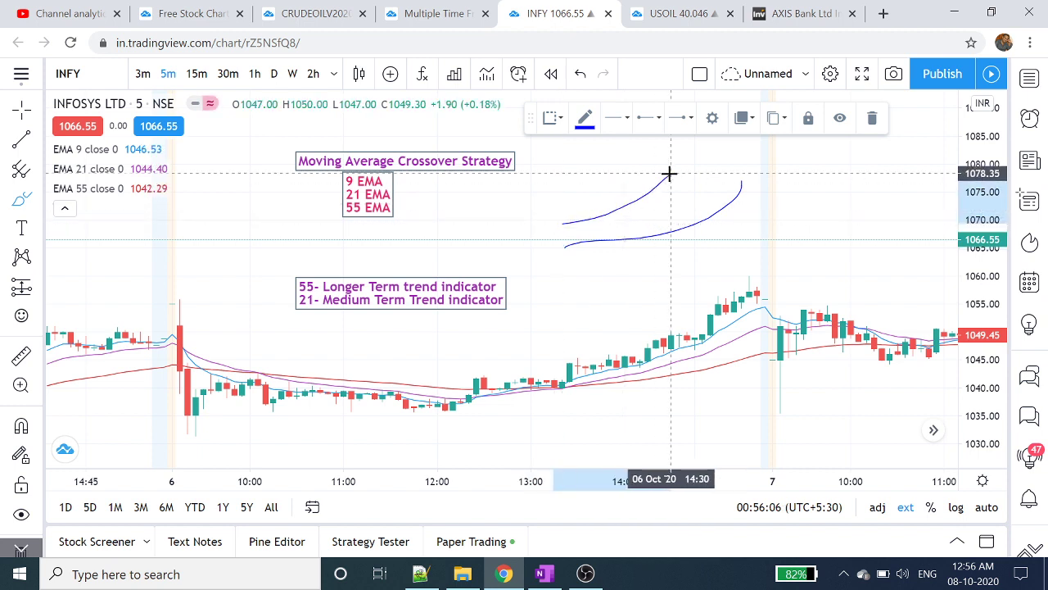
left_click(591, 136)
left_click(598, 162)
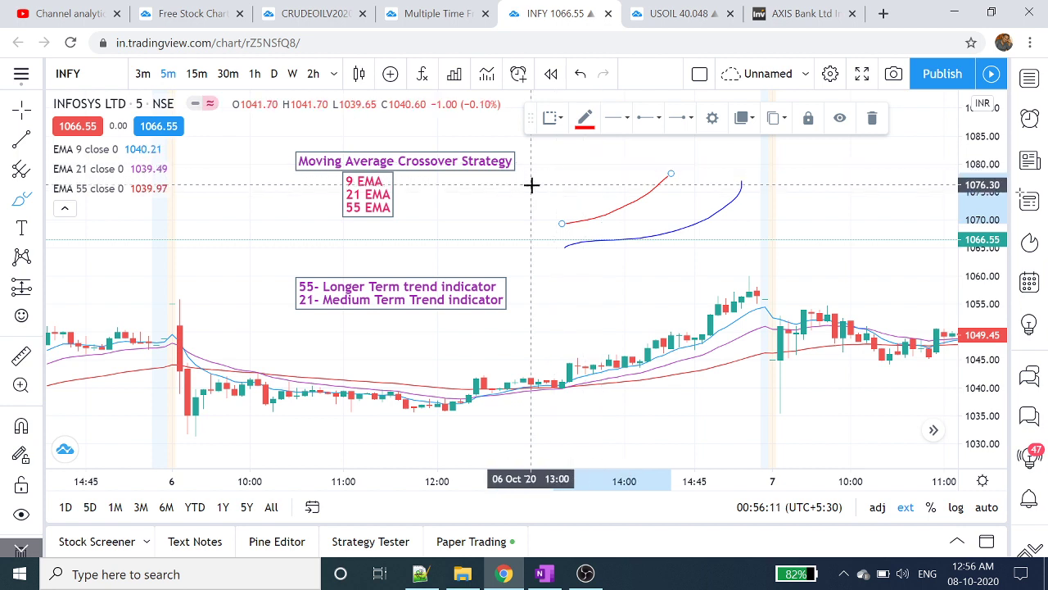
- Draw a third rising Brush curve above the red one, colour it magenta, and leave the Brush tool
left_click_drag(535, 183, 640, 148)
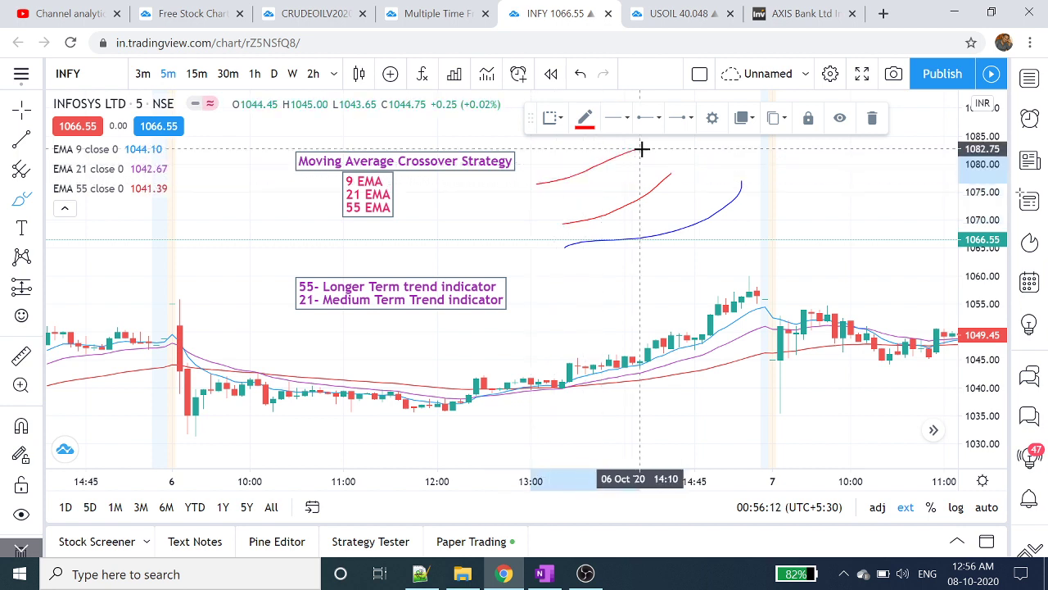
left_click(593, 131)
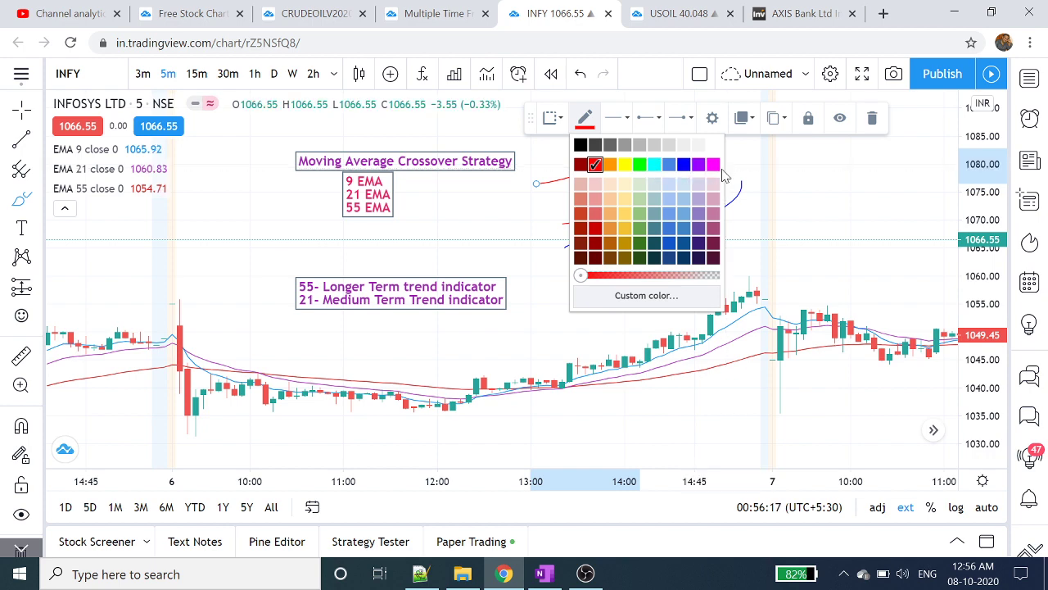
left_click(714, 165)
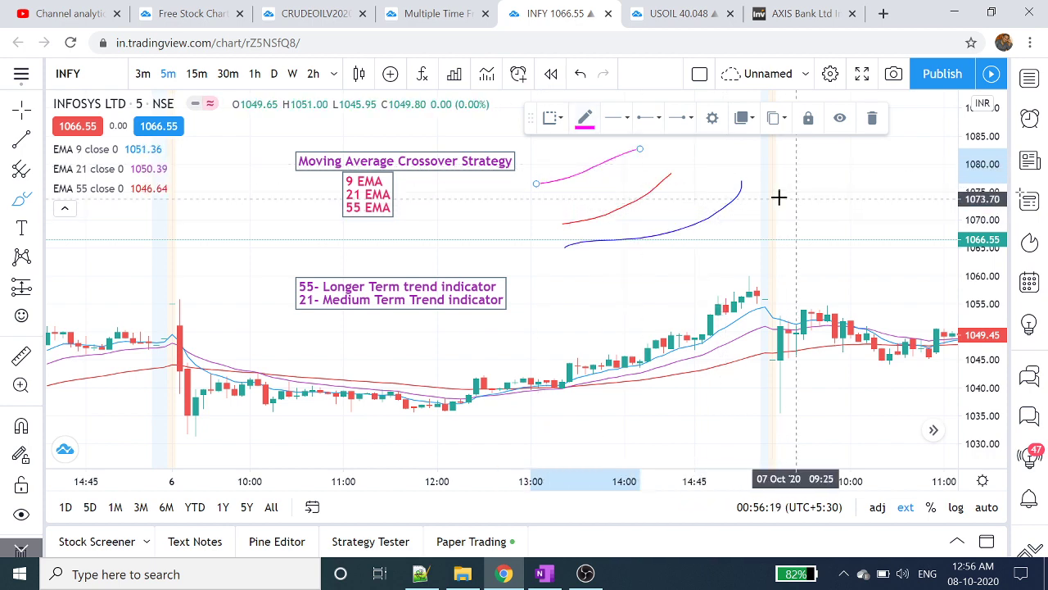
left_click(21, 112)
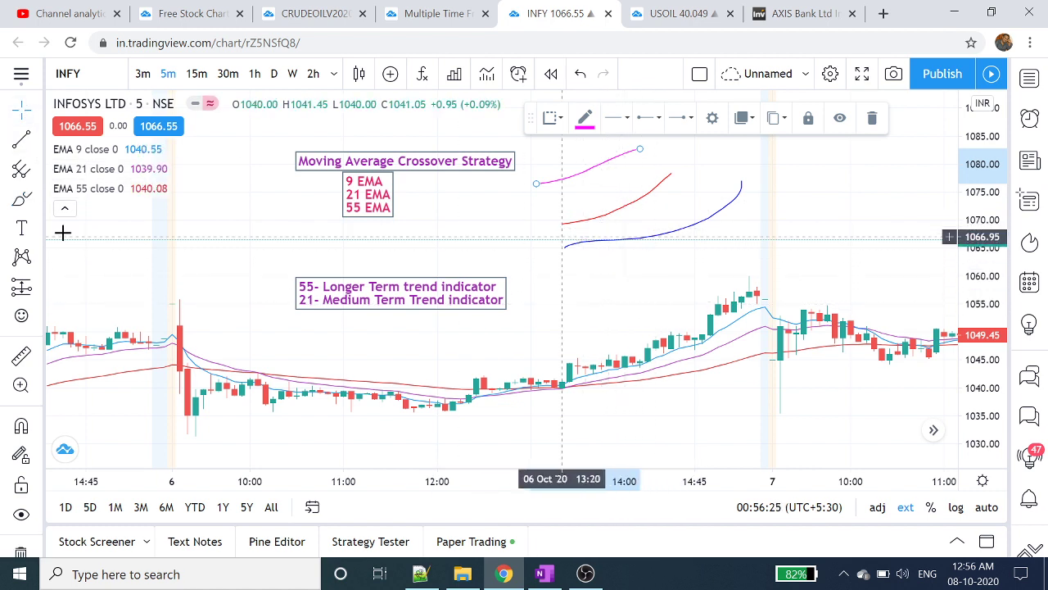
- Place an Arrow Mark Up below the start of the blue curve, at 6 October 13:25 and price 1061.10
left_click(30, 235)
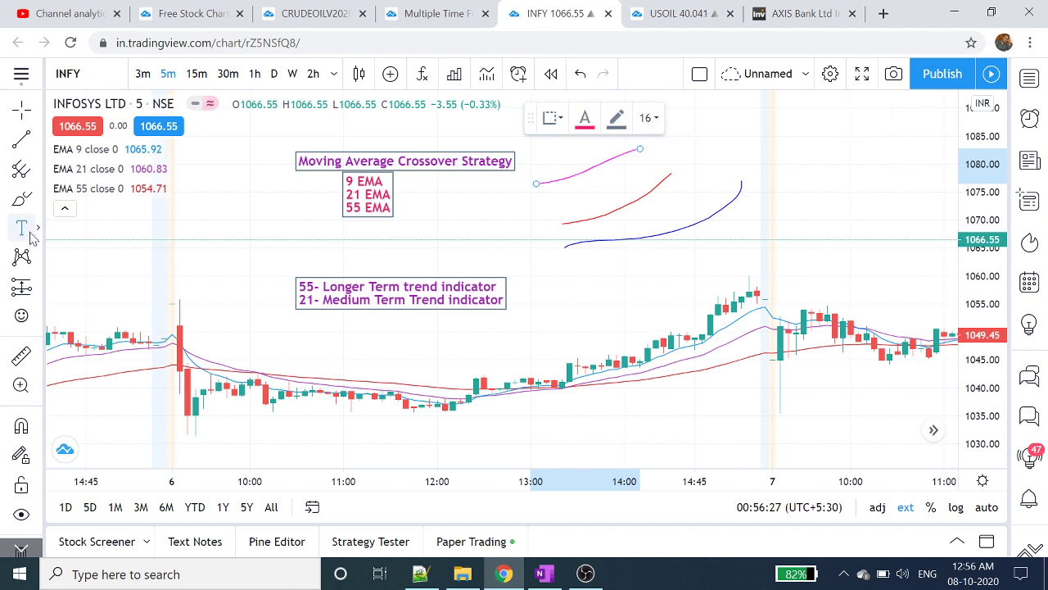
left_click(34, 232)
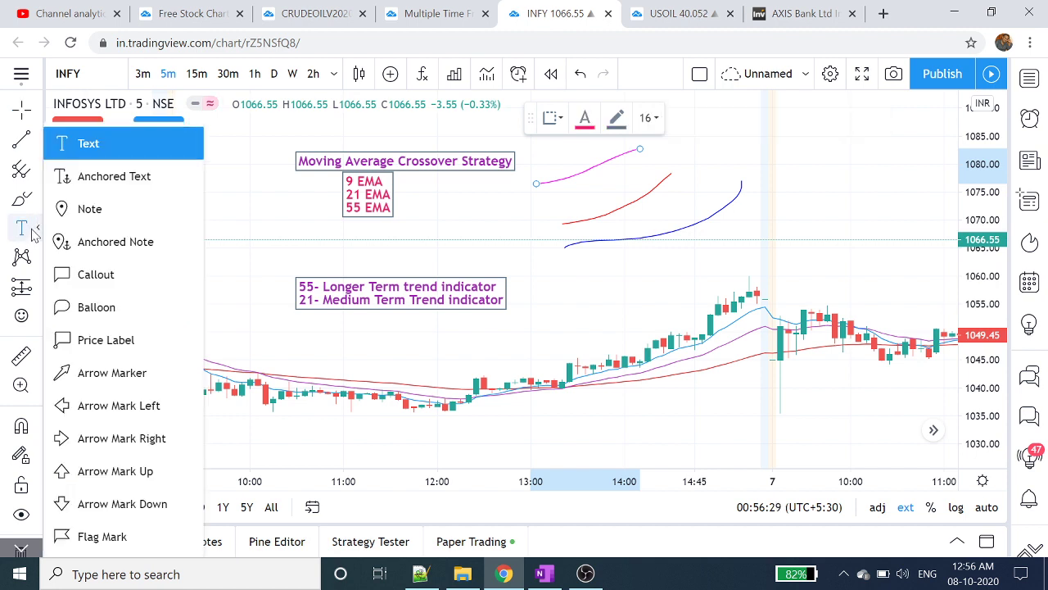
left_click(106, 472)
left_click(571, 271)
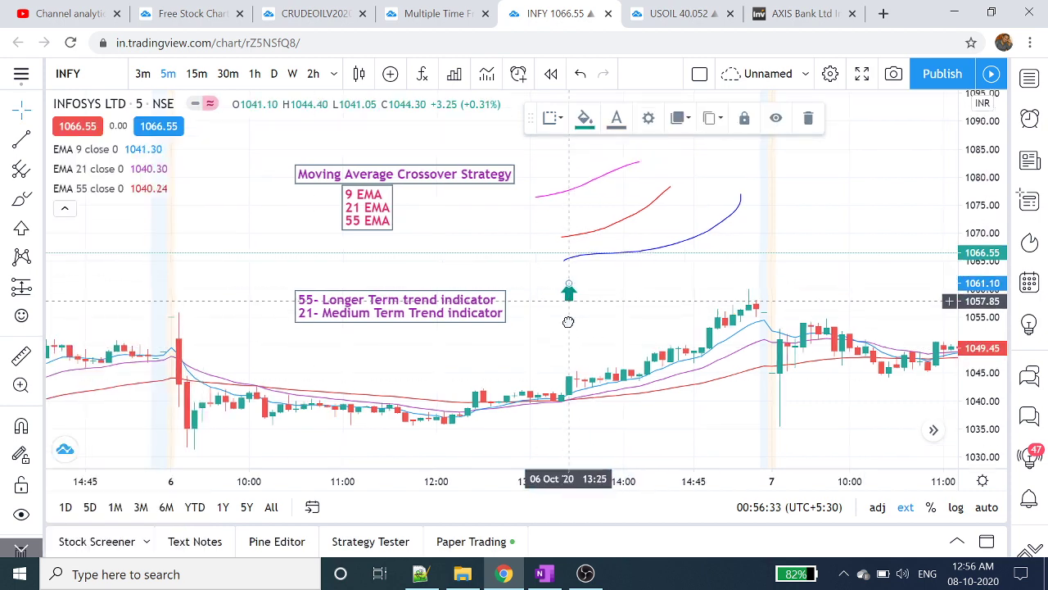
left_click_drag(568, 322, 569, 344)
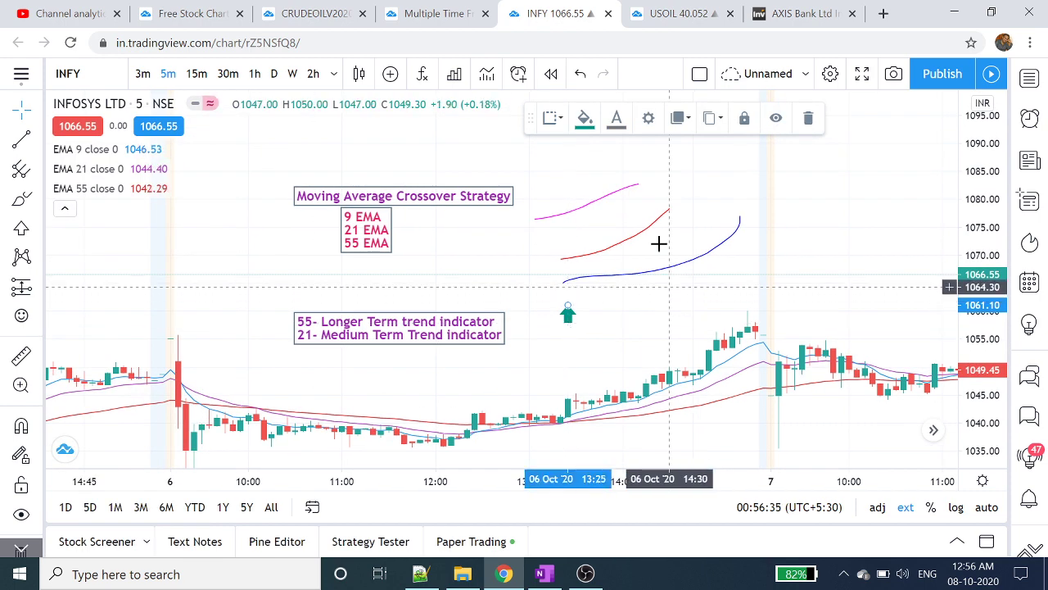
- Draw a falling magenta Brush curve above the 7 October candles, descending from about 1089 to about 1085
left_click(40, 203)
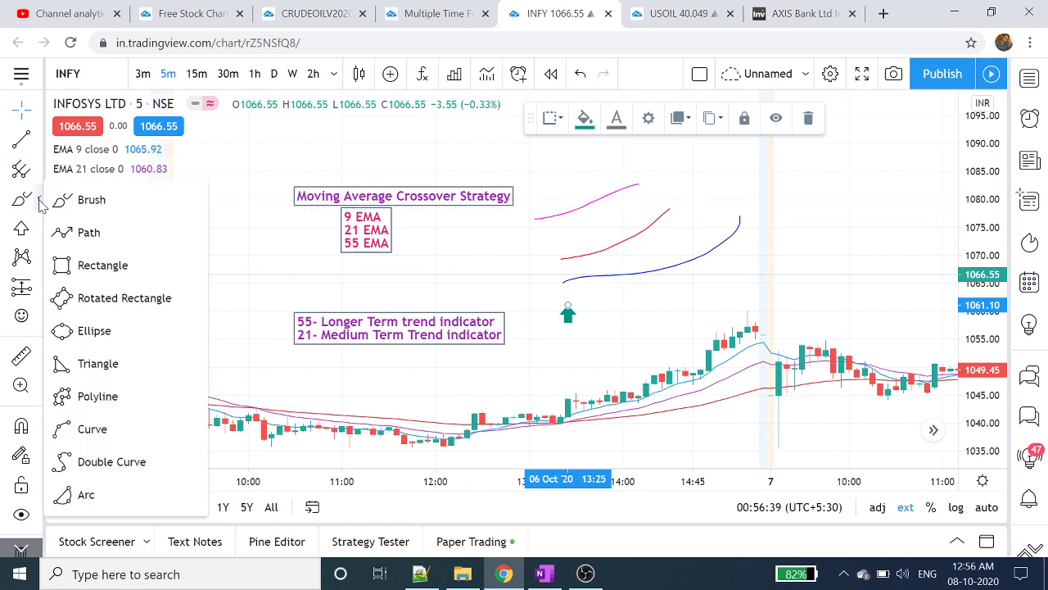
left_click(89, 205)
left_click_drag(738, 149, 895, 169)
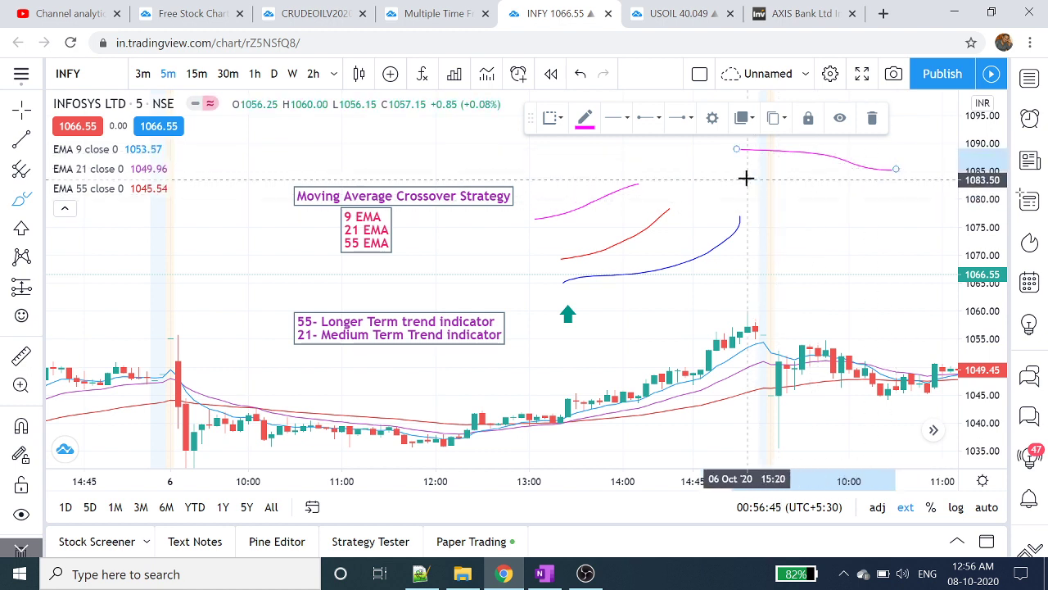
- Draw a second falling Brush curve below the falling magenta one, from about 1083 to 1079, and colour it red
left_click_drag(747, 178, 870, 206)
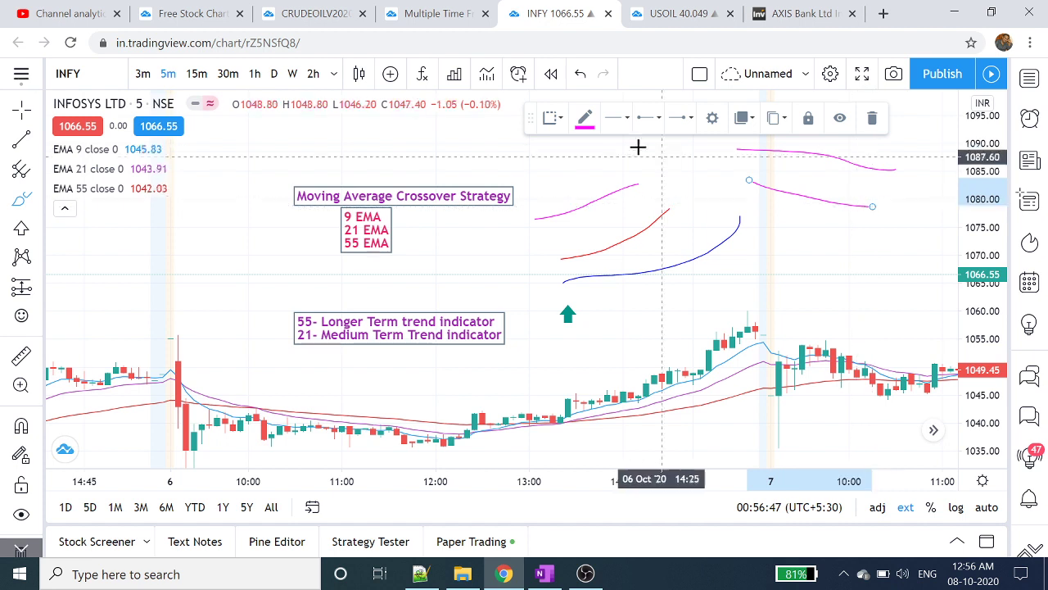
left_click(593, 130)
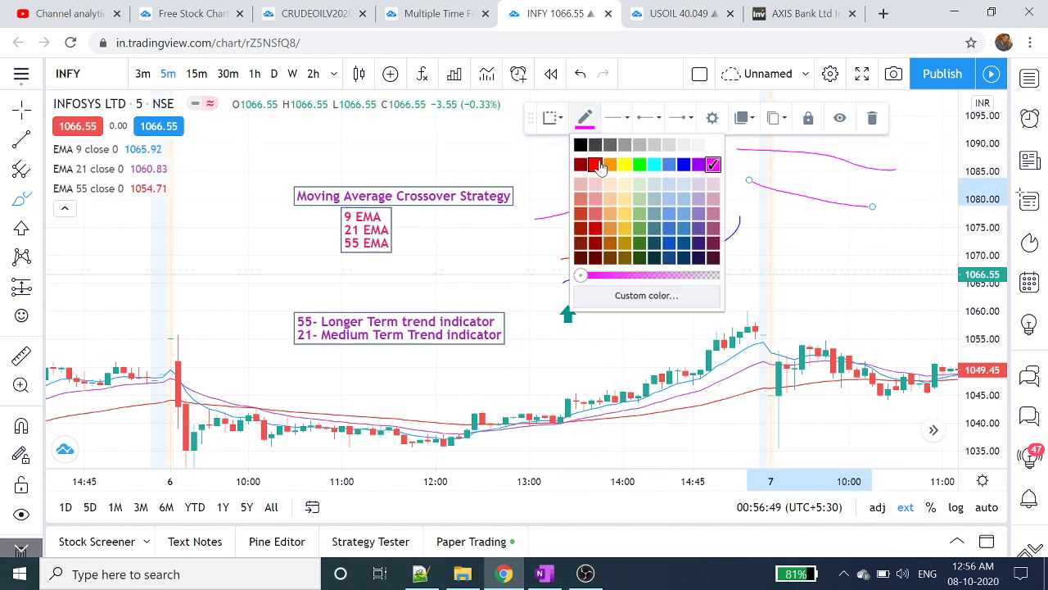
left_click(598, 163)
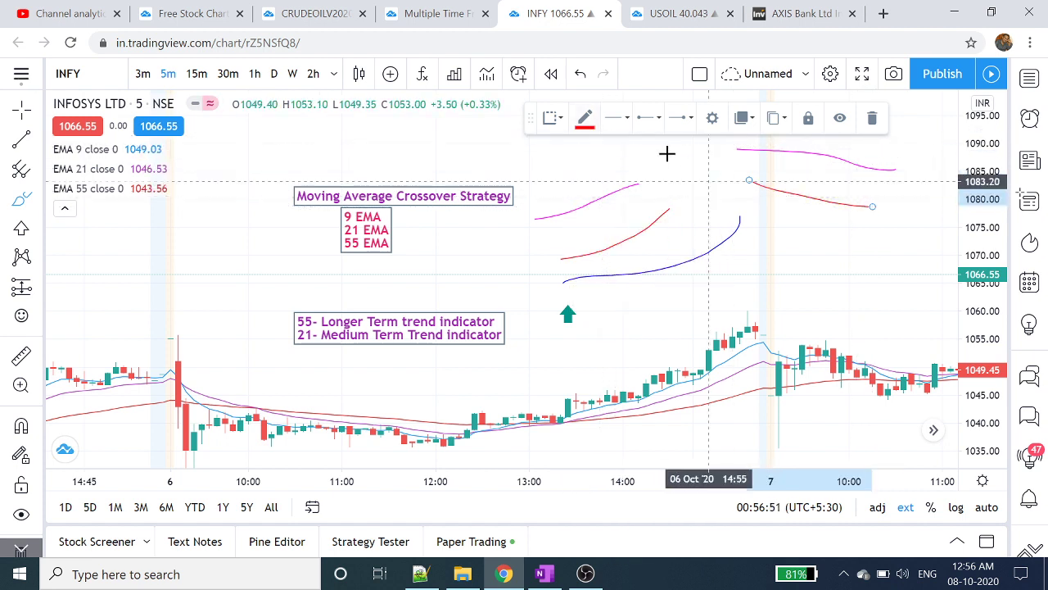
- Draw a third falling Brush curve below the falling red one, from about 1076 to 1068, and colour it blue
left_click_drag(774, 219, 887, 266)
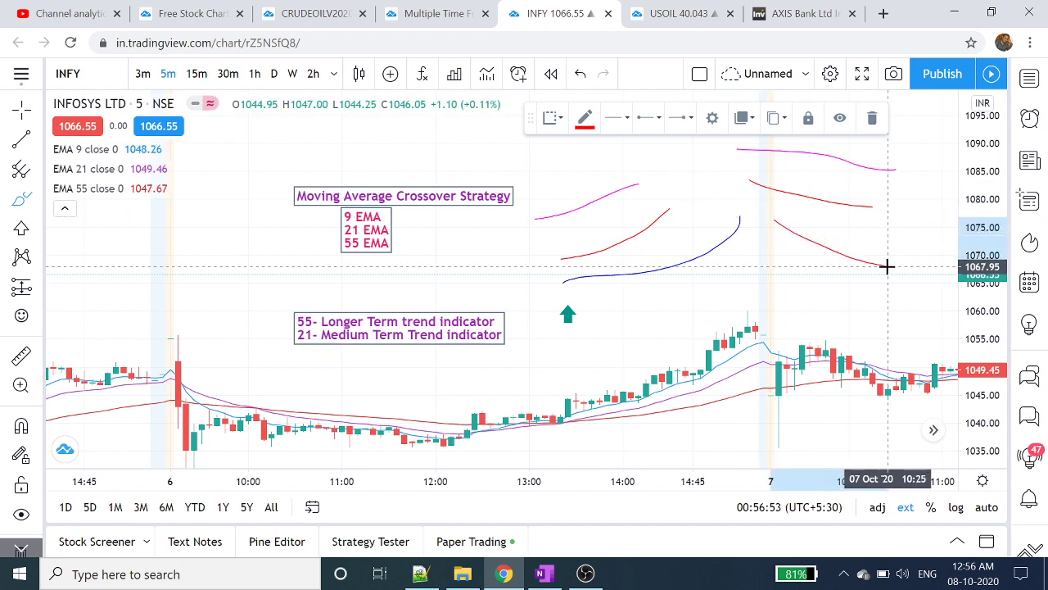
left_click(580, 134)
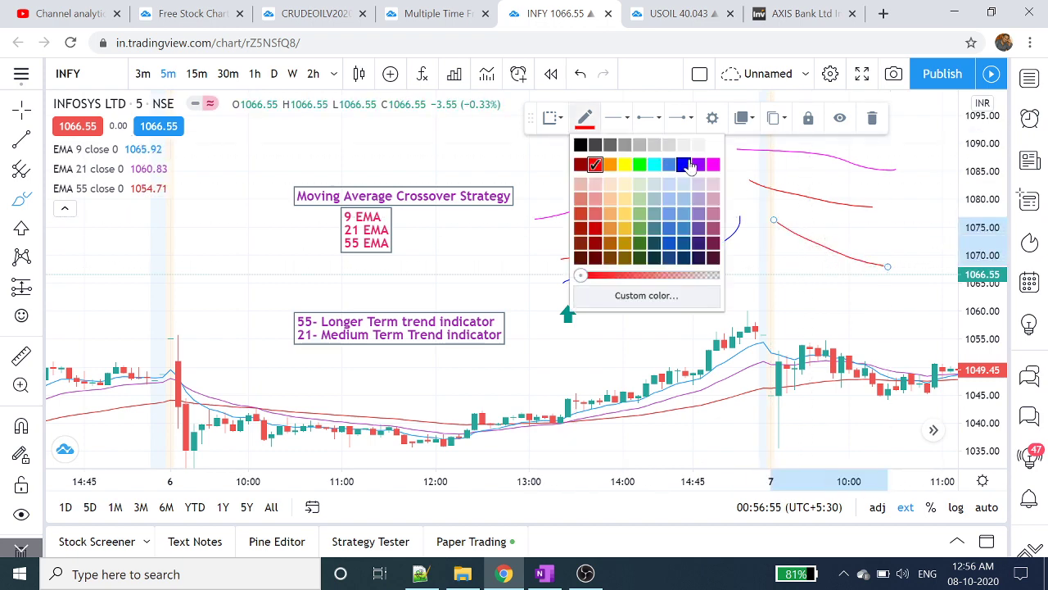
left_click(688, 162)
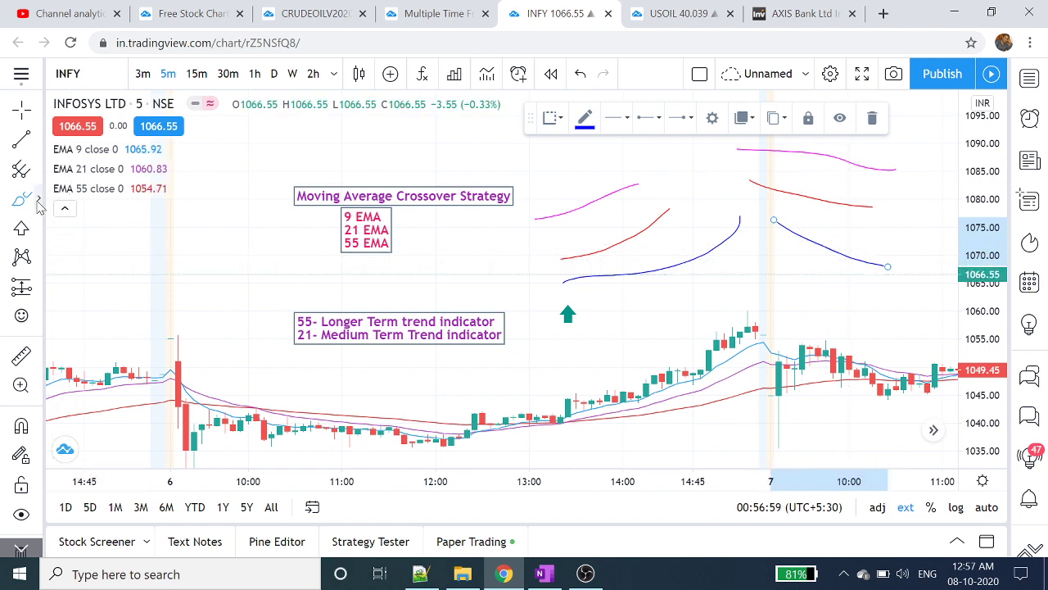
- Place an Arrow Mark Down above the falling magenta curve on 7 October at price 1094.35, and deselect it
left_click(38, 229)
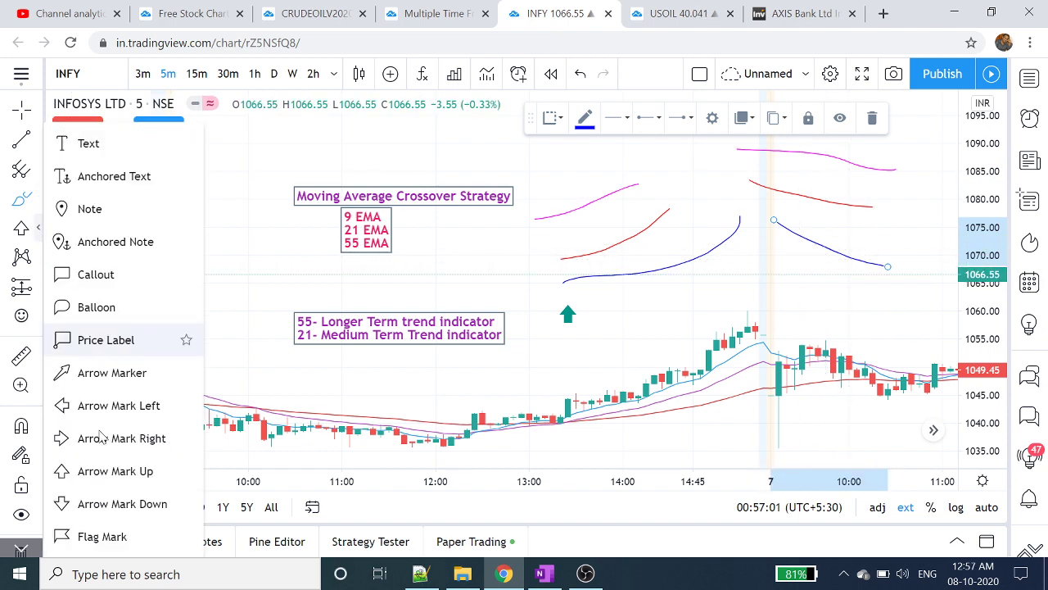
left_click(114, 504)
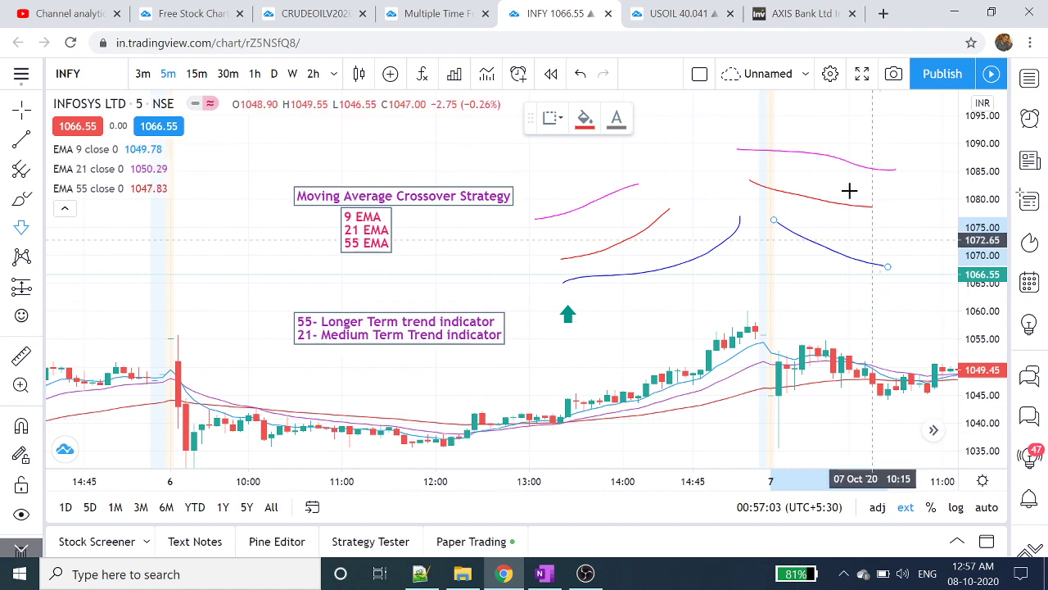
left_click(817, 118)
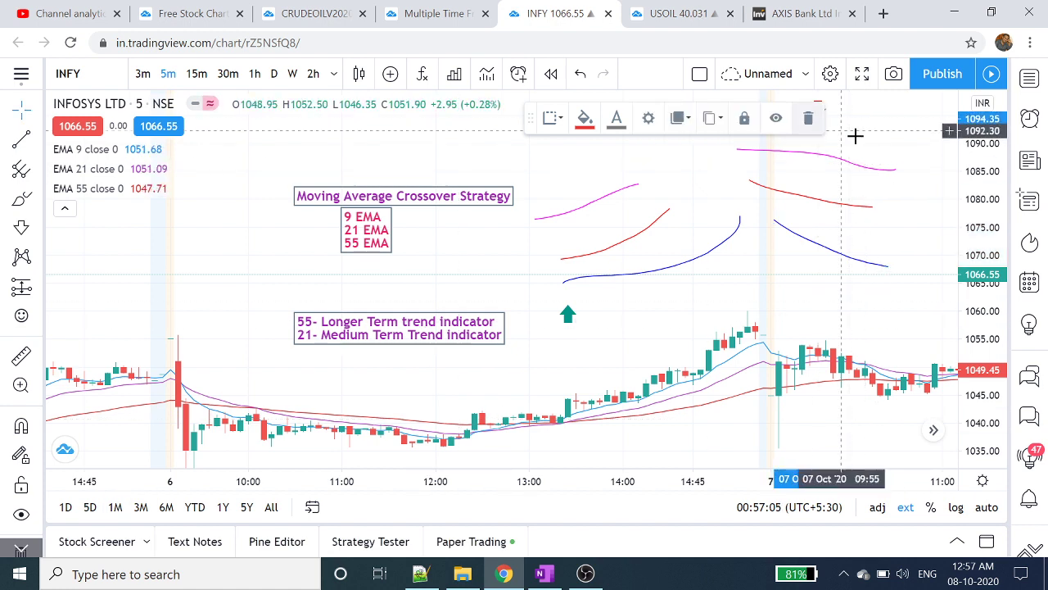
left_click(38, 109)
left_click(704, 292)
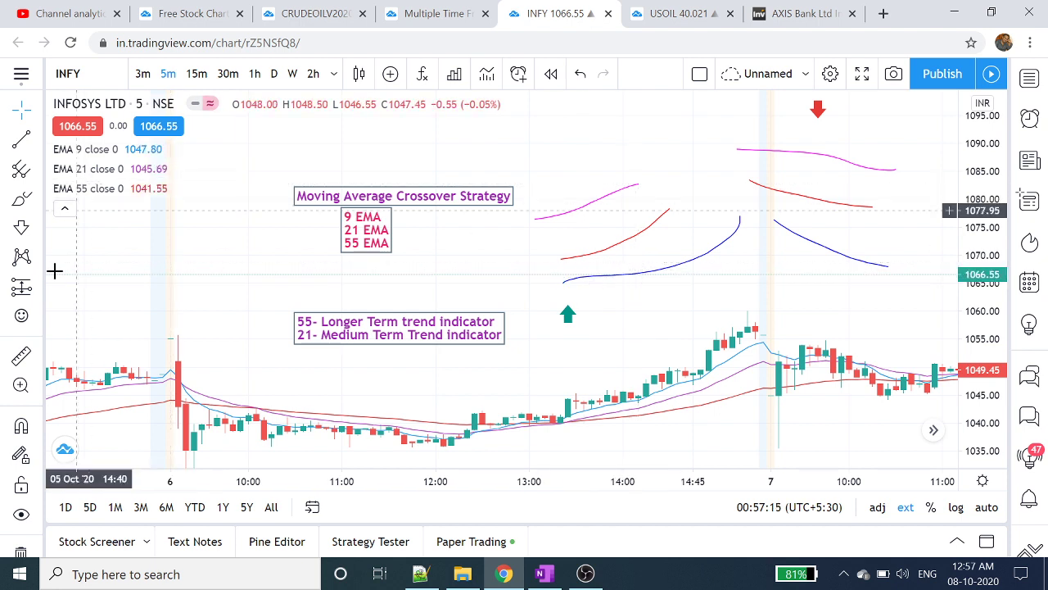
- Add the text label "55" on the rising blue curve at 6 October 14:05 and price 1068.25
left_click(37, 234)
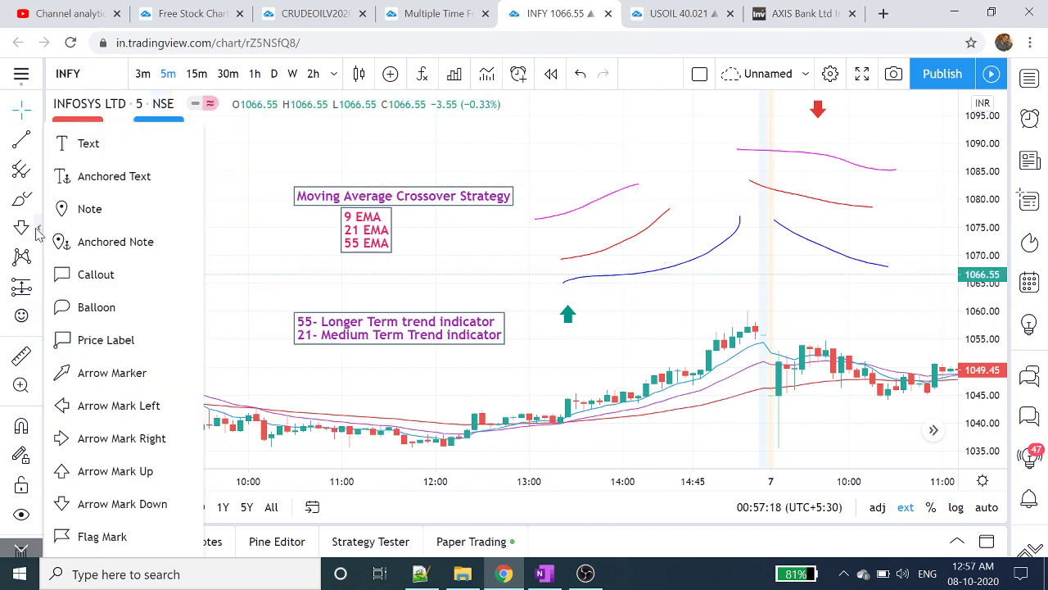
left_click(82, 154)
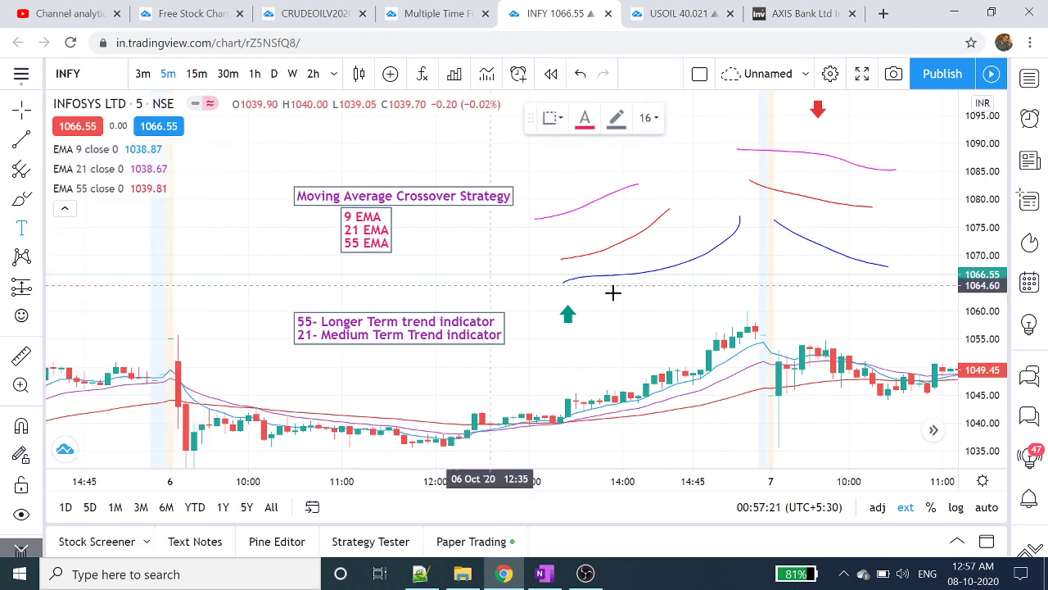
left_click(631, 263)
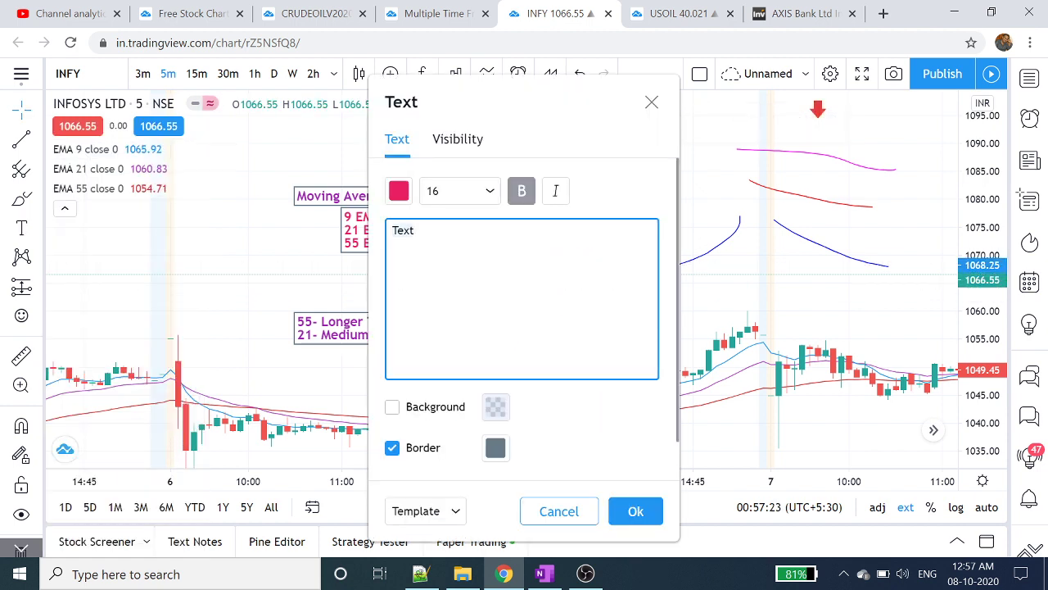
key("BackSpace")
key("BackSpace")
key("BackSpace")
key("BackSpace")
type("55")
left_click(632, 511)
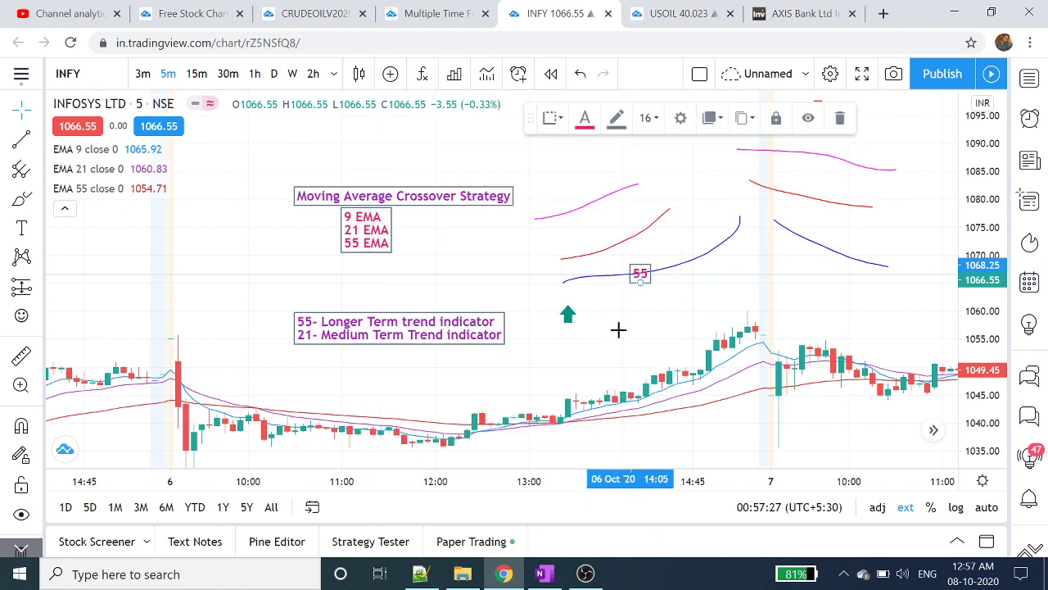
key("Escape")
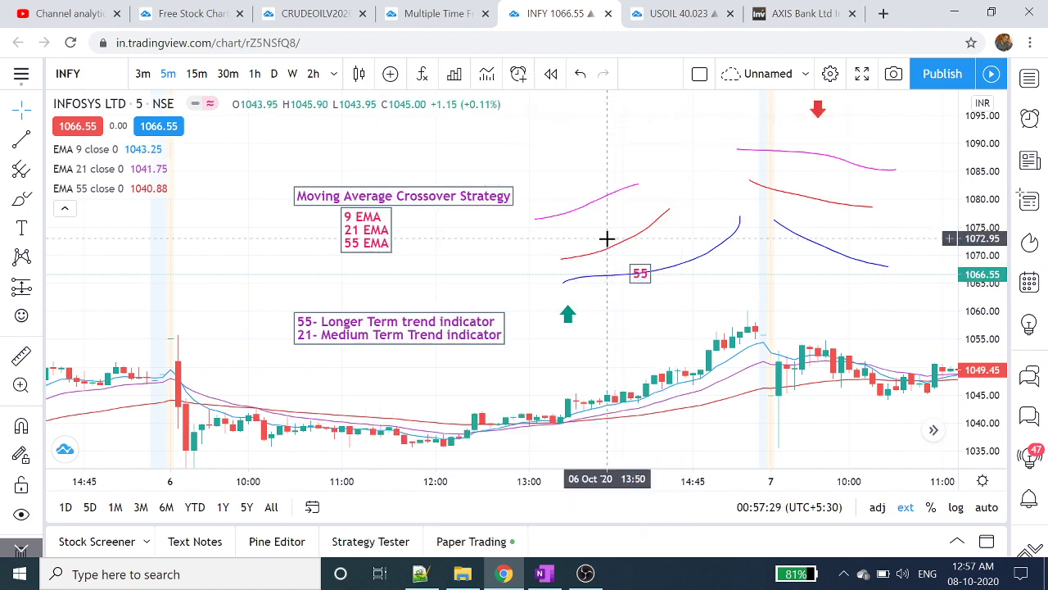
- Add the text label "21" on the rising red curve at 6 October 13:40 and price 1073.40
left_click(21, 227)
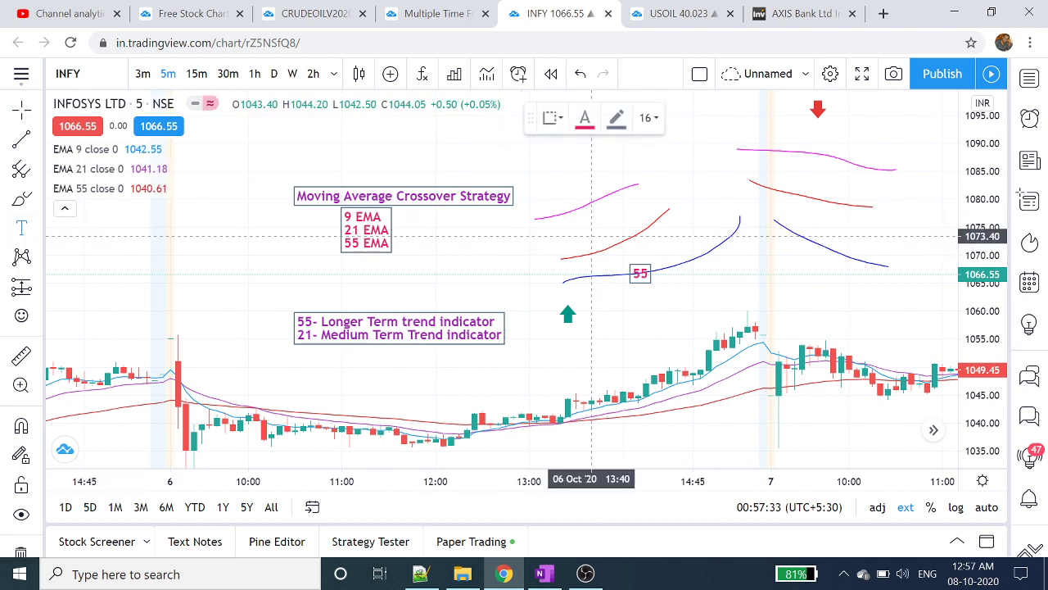
left_click(591, 236)
key("BackSpace")
key("BackSpace")
key("BackSpace")
key("BackSpace")
type("2")
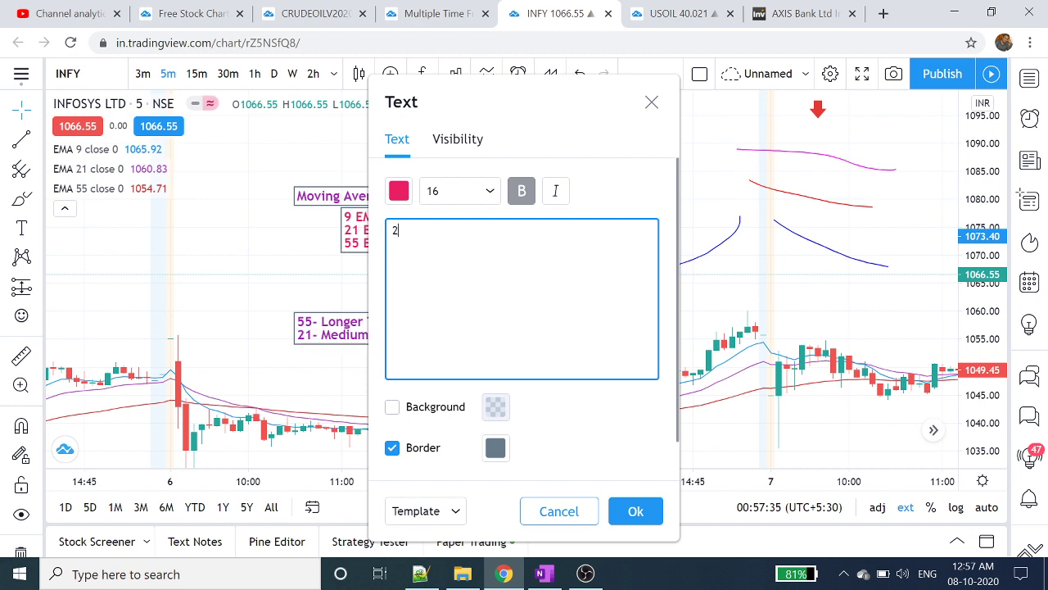
type("1")
left_click(633, 514)
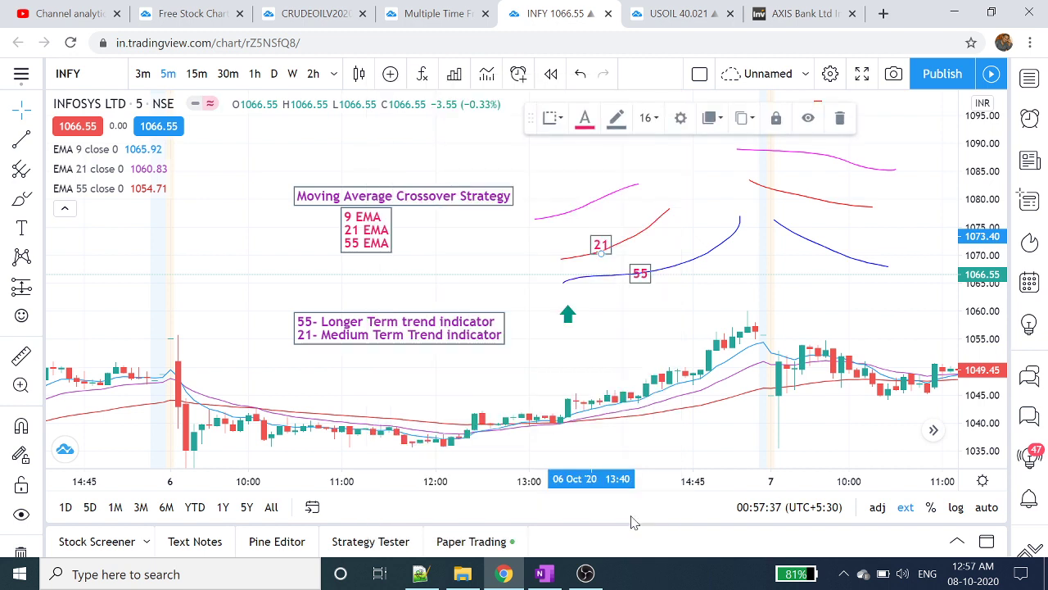
left_click(581, 187)
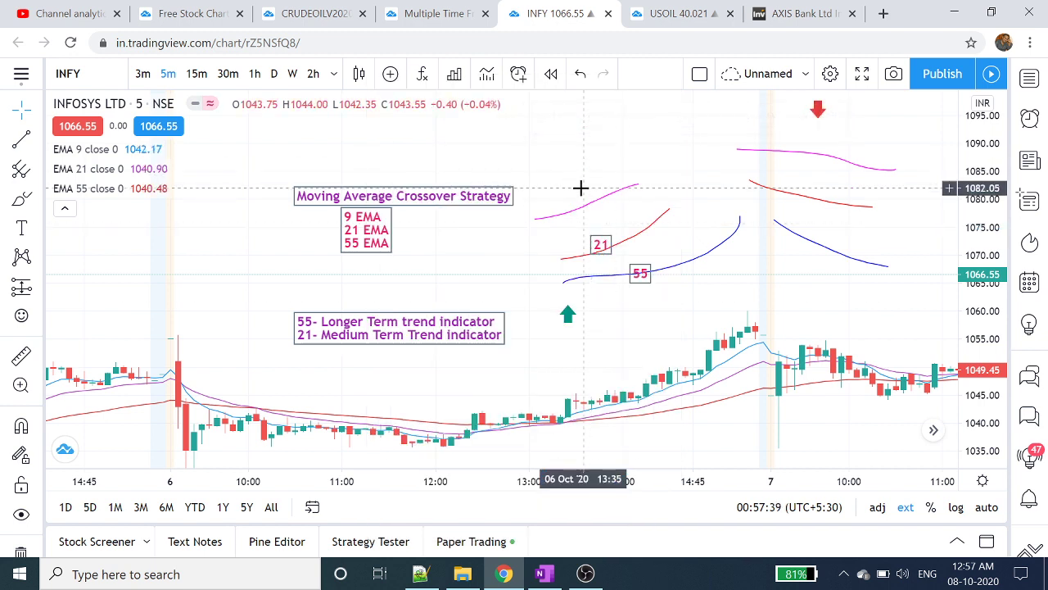
- Add the text label "9" on the rising magenta curve at 6 October 13:25 and price 1081.75
left_click(21, 227)
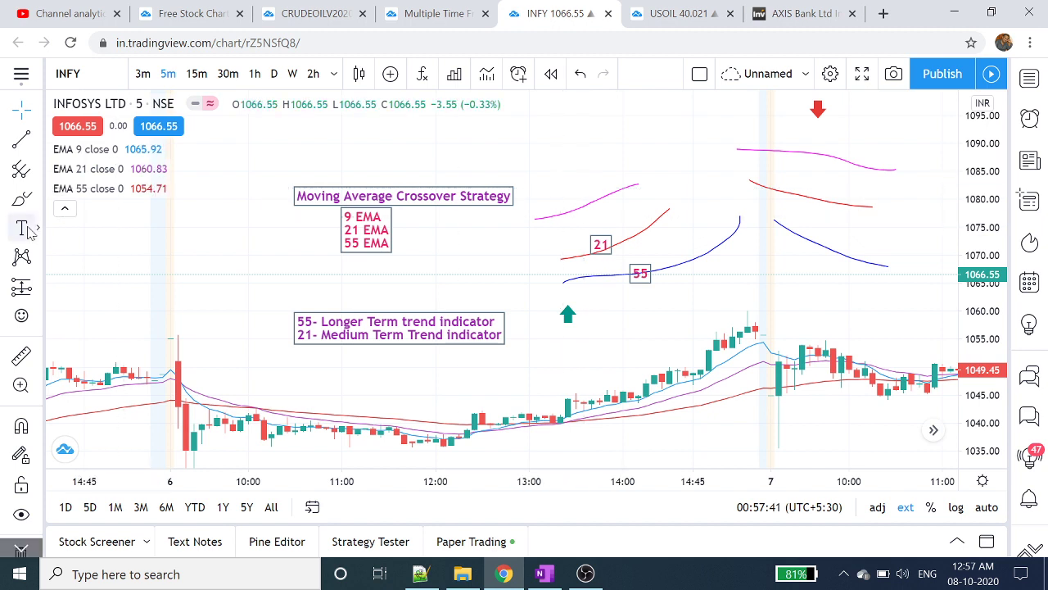
left_click(568, 188)
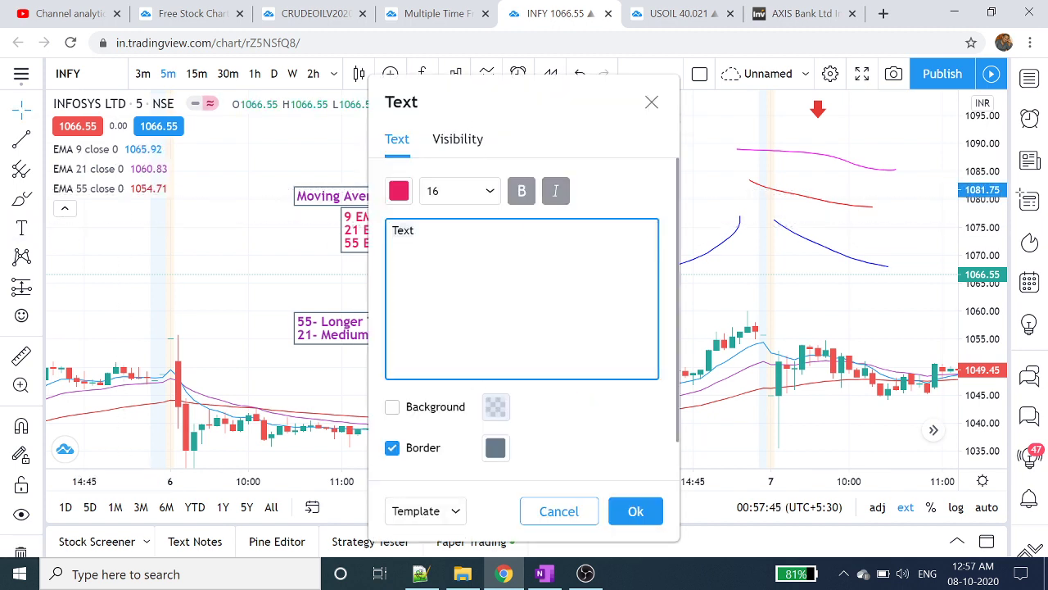
type("9")
left_click(637, 511)
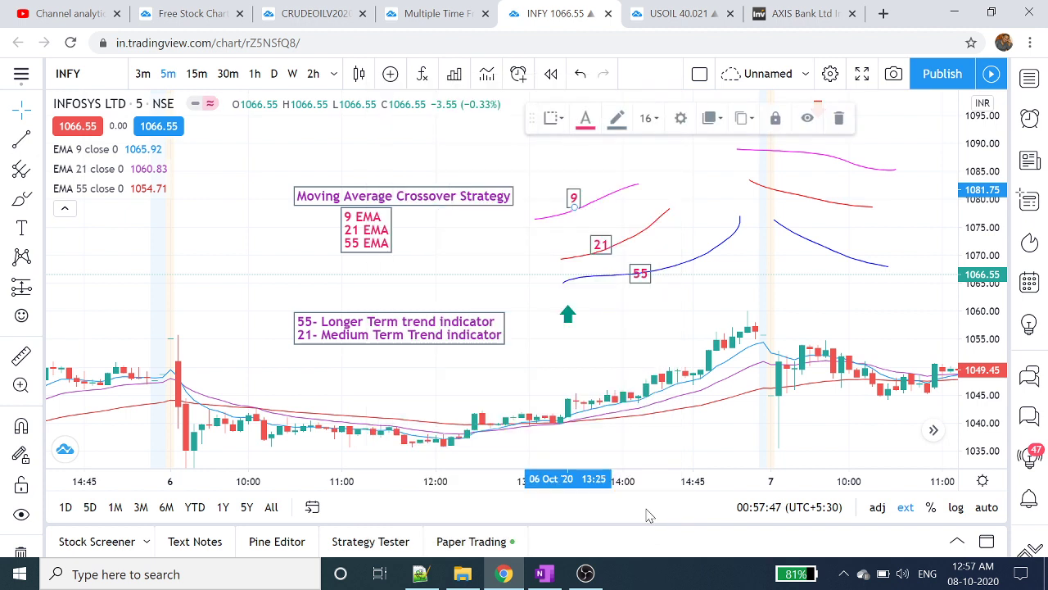
left_click(731, 301)
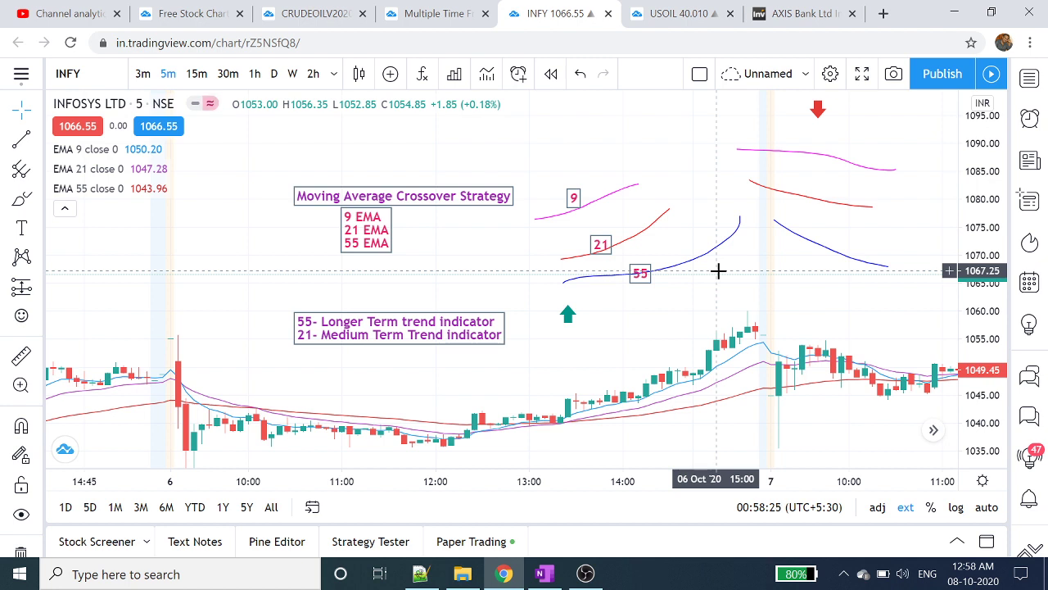
- Switch to OneNote to review the trend definitions and the buy and sell rules, and return to the INFY chart in Chrome
left_click(541, 576)
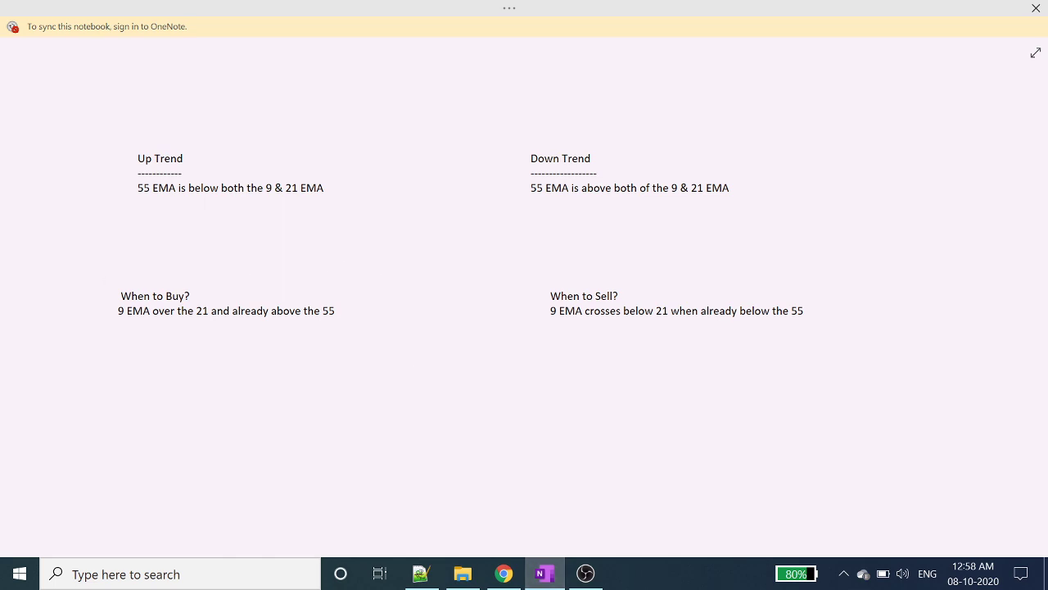
left_click(503, 574)
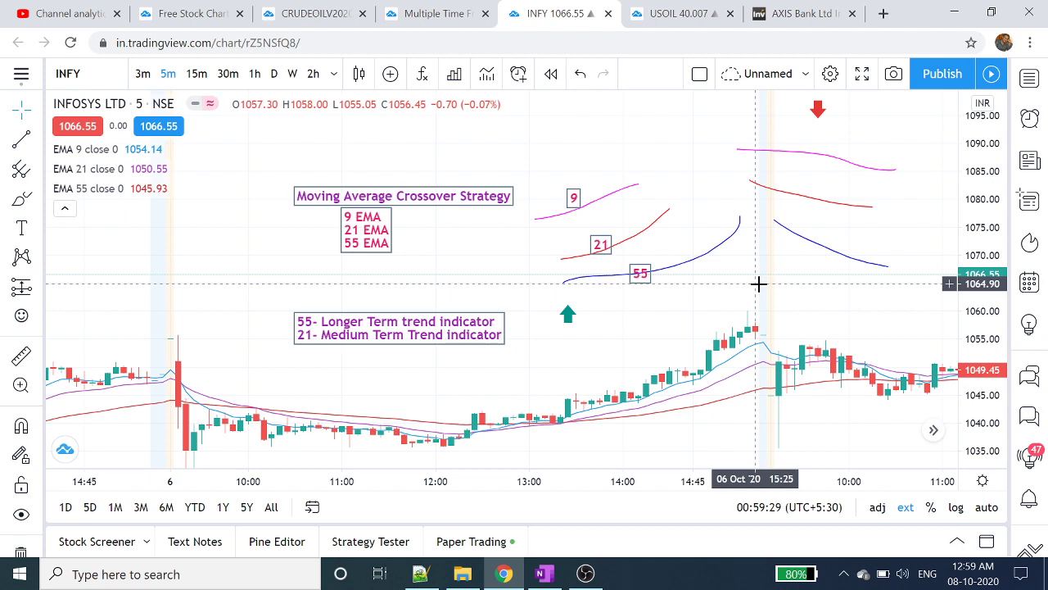
left_click(594, 577)
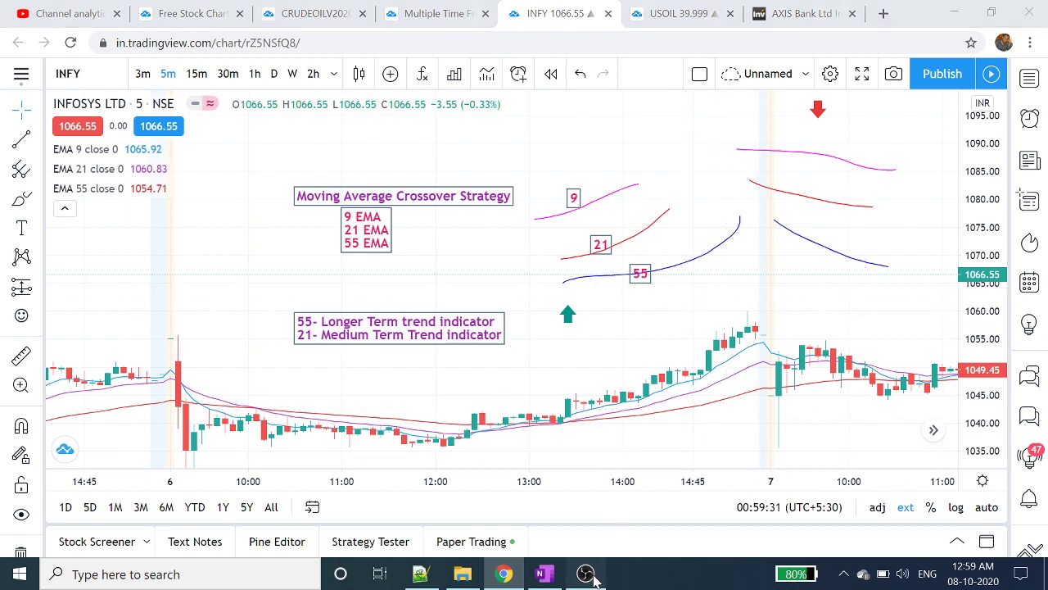